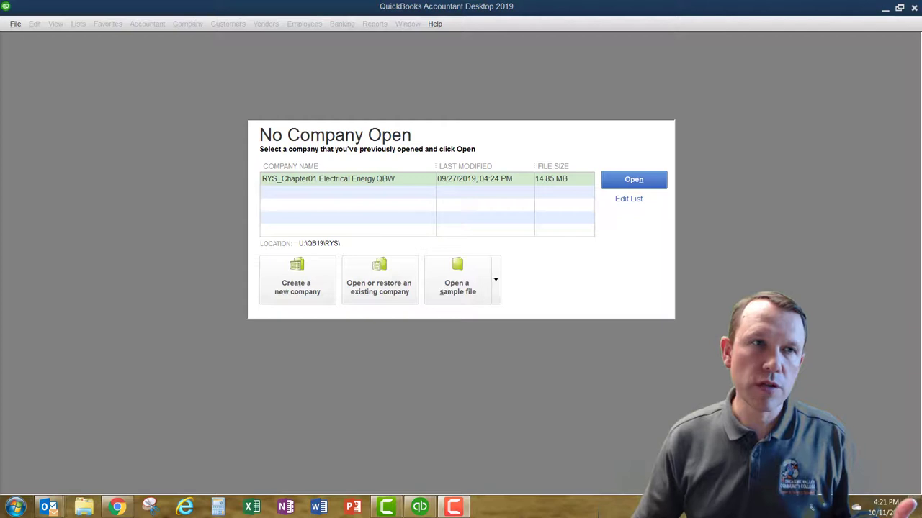
Open the File menu from the No Company Open window.
{"action": "left_click", "coordinate": [16, 23]}
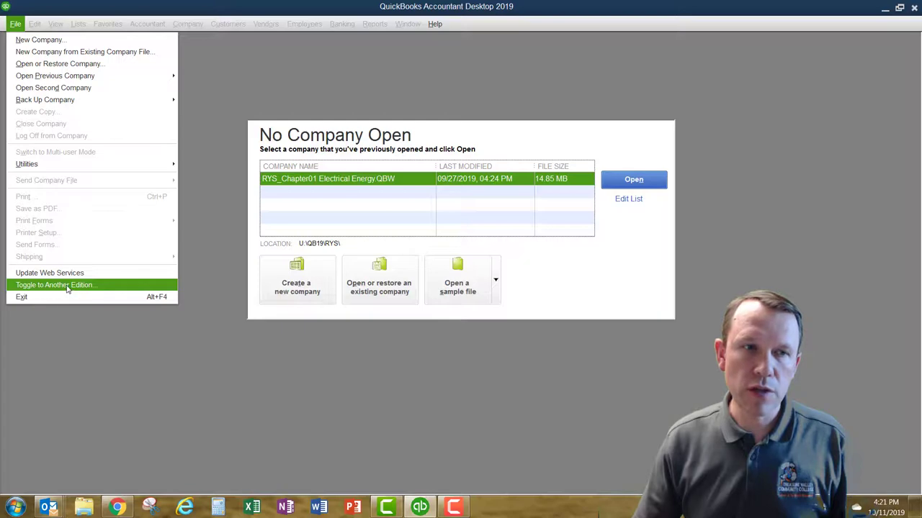
Toggle QuickBooks to the QuickBooks Pro edition and restart.
{"action": "left_click", "coordinate": [65, 285]}
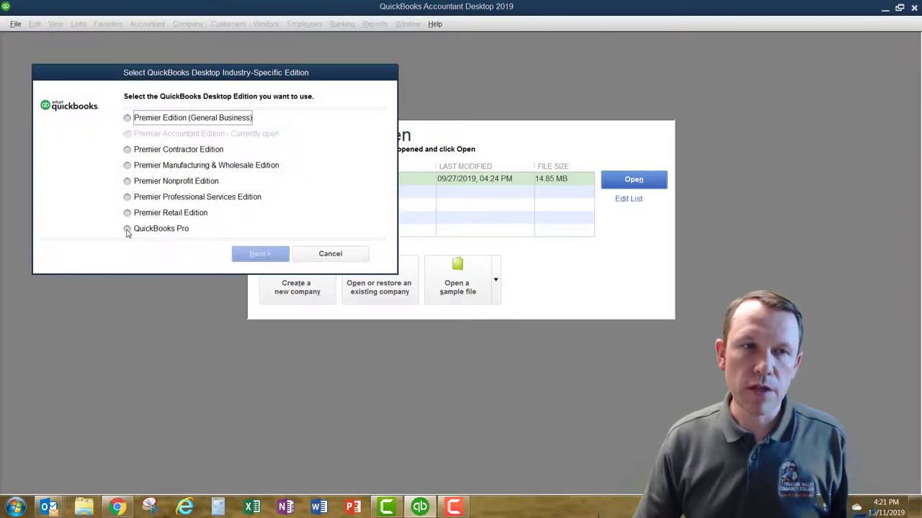
{"action": "left_click", "coordinate": [128, 231]}
{"action": "left_click", "coordinate": [260, 255]}
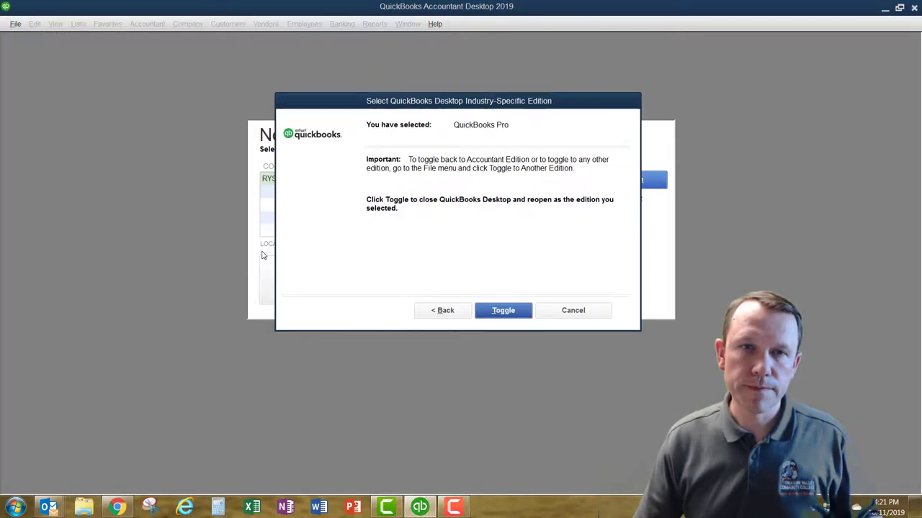
{"action": "left_click", "coordinate": [511, 316]}
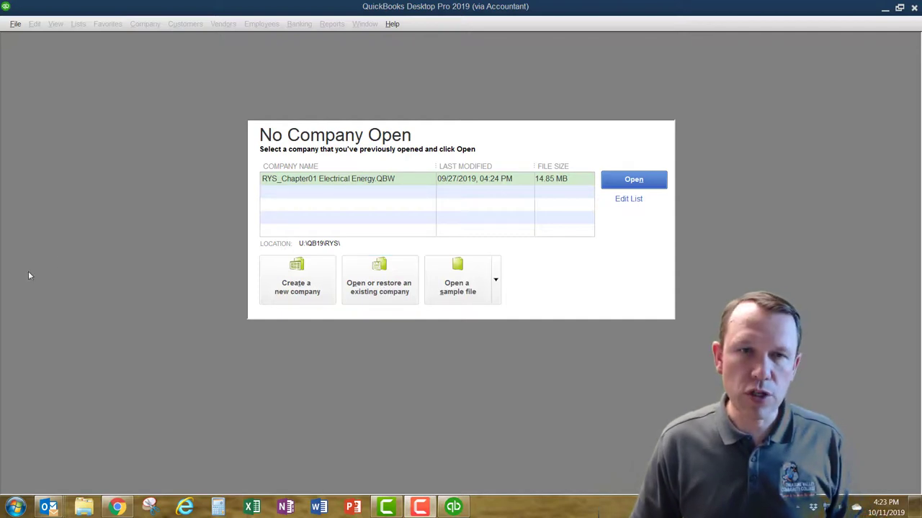
Begin restoring a portable company file from the open-or-restore wizard.
{"action": "left_click", "coordinate": [369, 282]}
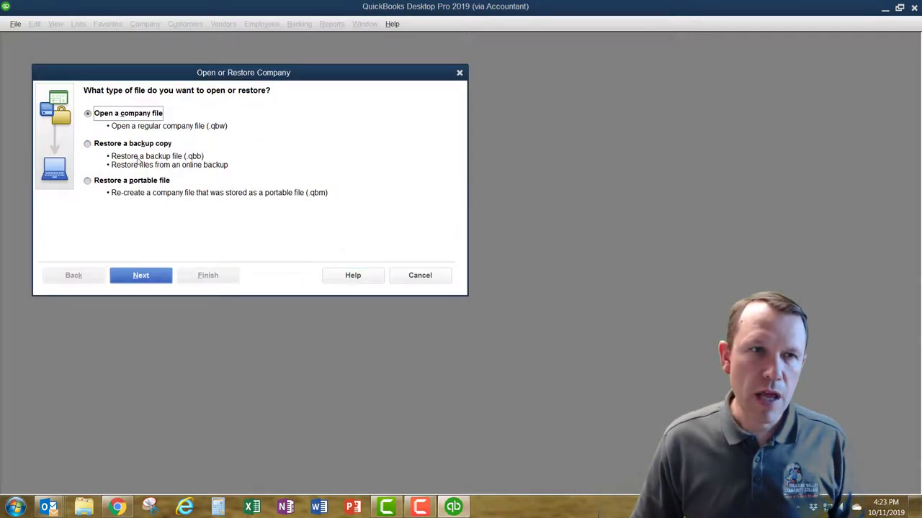
{"action": "left_click", "coordinate": [87, 181]}
{"action": "left_click", "coordinate": [142, 279]}
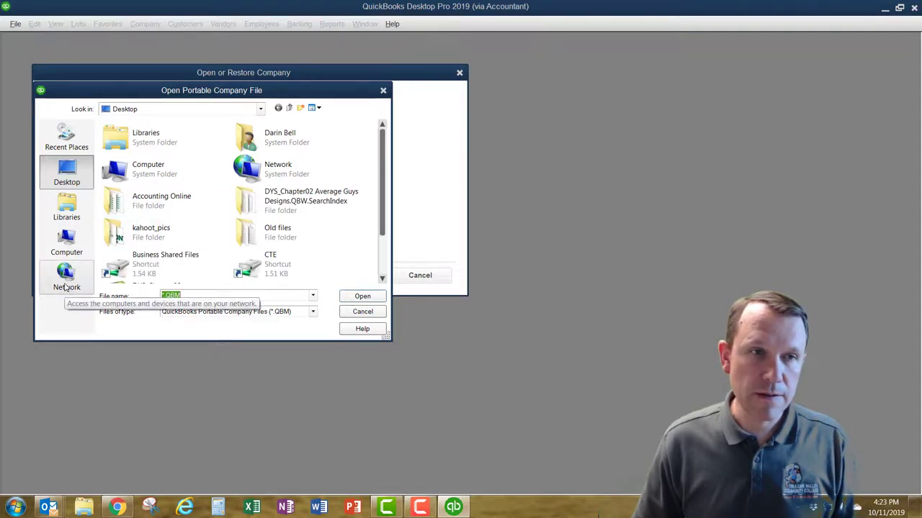
Browse to U:\QB19\QB19_SEF_PCF\Chapter 3 in the portable file dialog.
{"action": "left_click", "coordinate": [76, 243]}
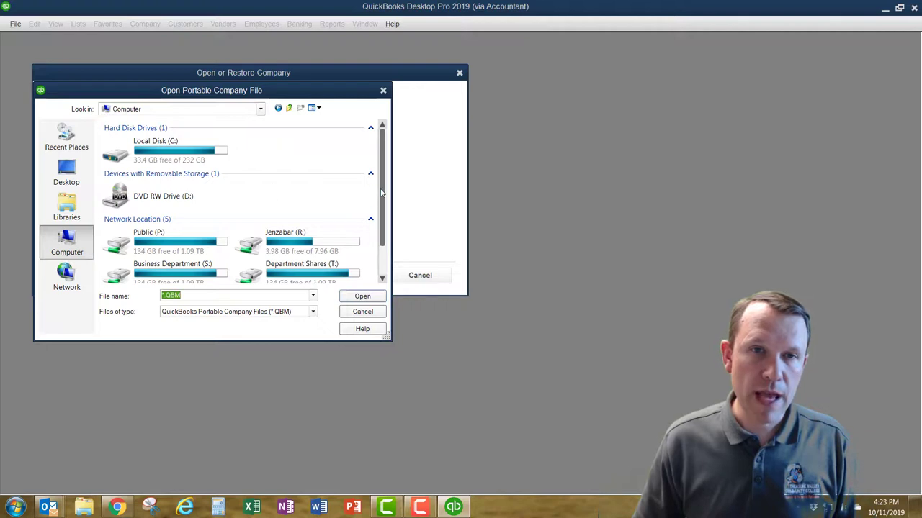
{"action": "scroll", "coordinate": [383, 193], "scroll_direction": "down", "scroll_amount": 2}
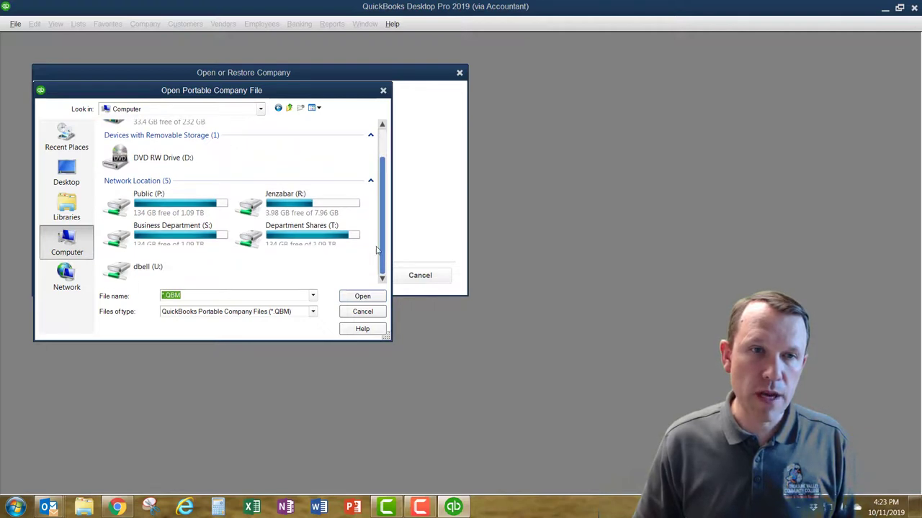
{"action": "double_click", "coordinate": [160, 266]}
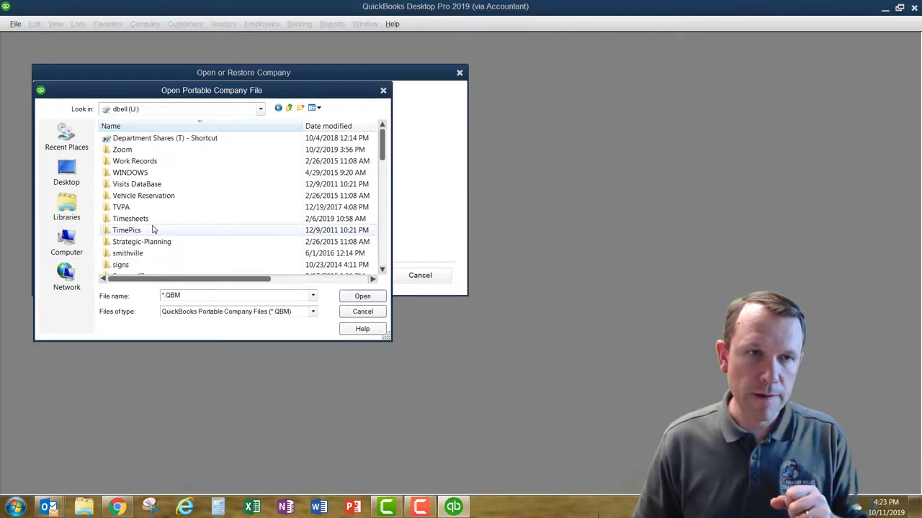
{"action": "scroll", "coordinate": [152, 229], "scroll_direction": "down", "scroll_amount": 2}
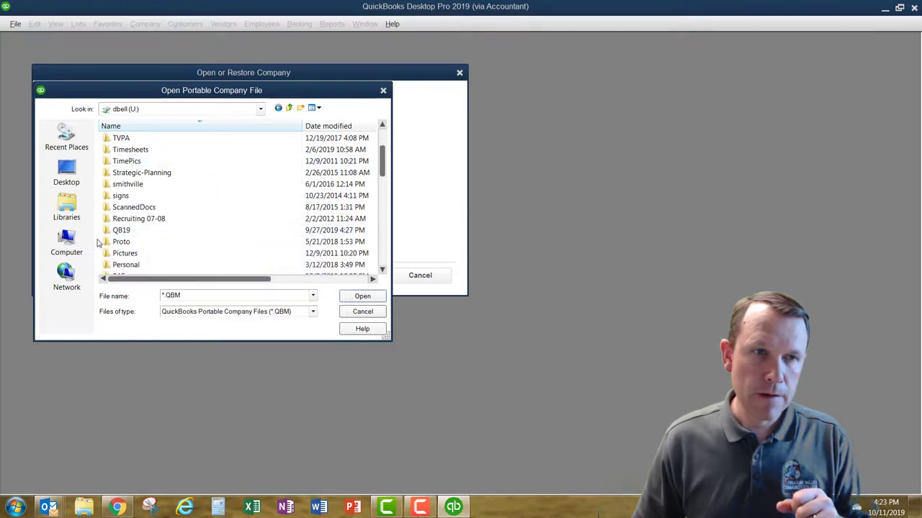
{"action": "double_click", "coordinate": [119, 230]}
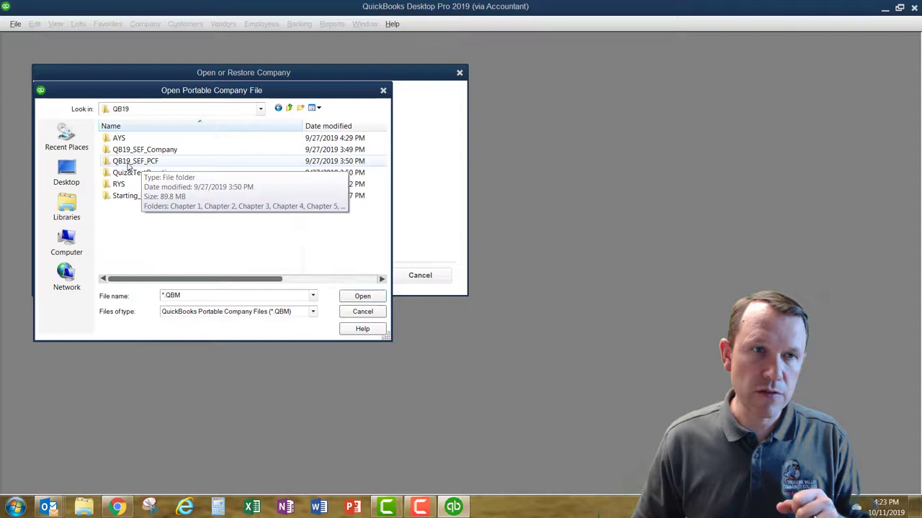
{"action": "double_click", "coordinate": [147, 162]}
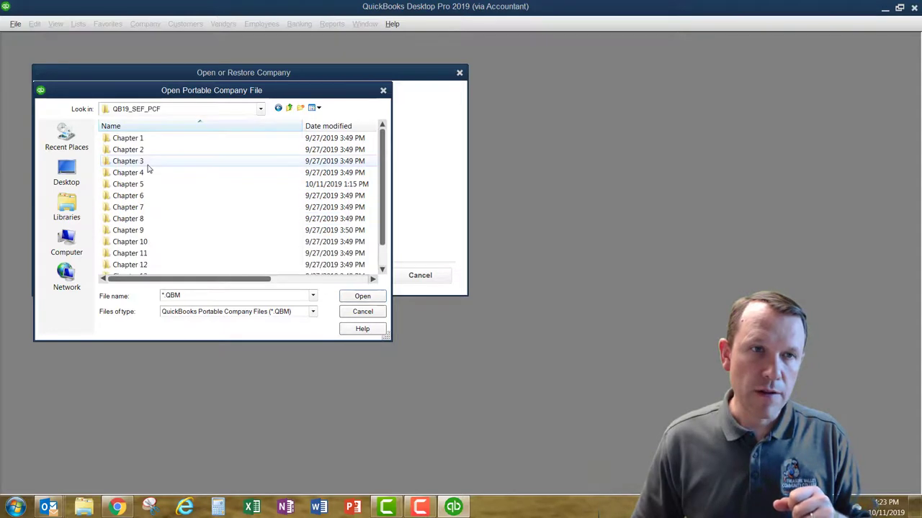
{"action": "double_click", "coordinate": [130, 161]}
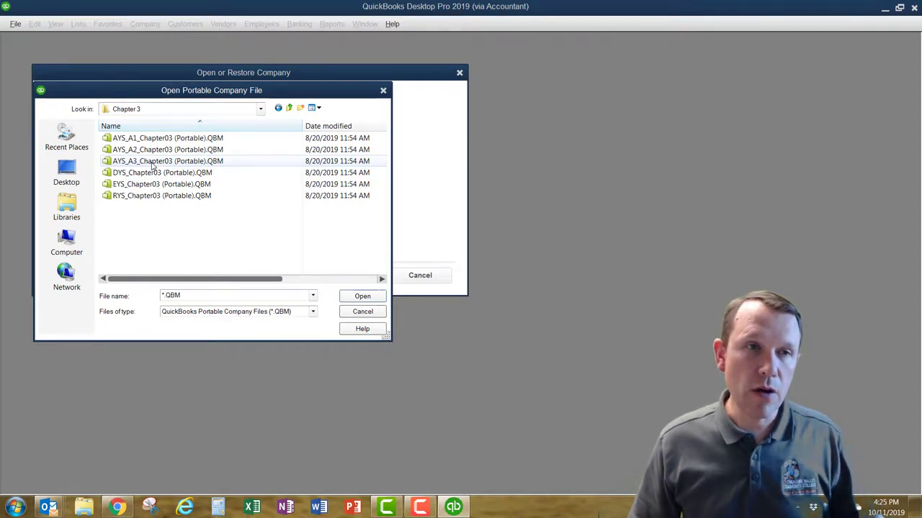
Select DYS_Chapter03 (Portable).QBM and continue to the save location step.
{"action": "double_click", "coordinate": [125, 173]}
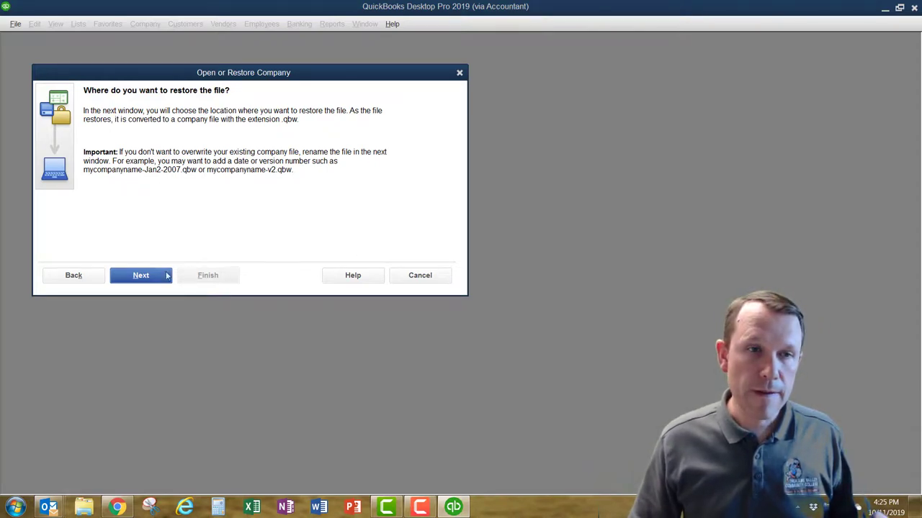
{"action": "left_click", "coordinate": [142, 277]}
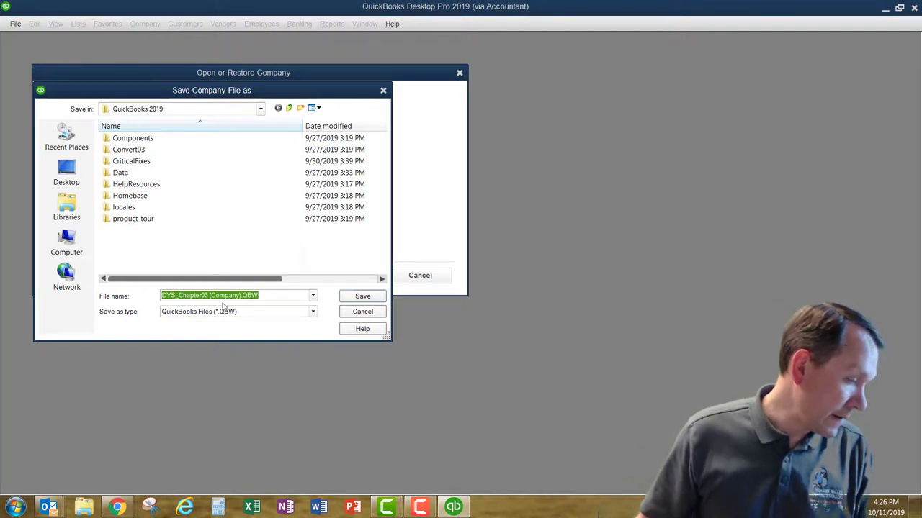
Save the restored company to the Desktop as 'DYS_Chapter03 Average Guys Design'.
{"action": "left_click", "coordinate": [265, 295]}
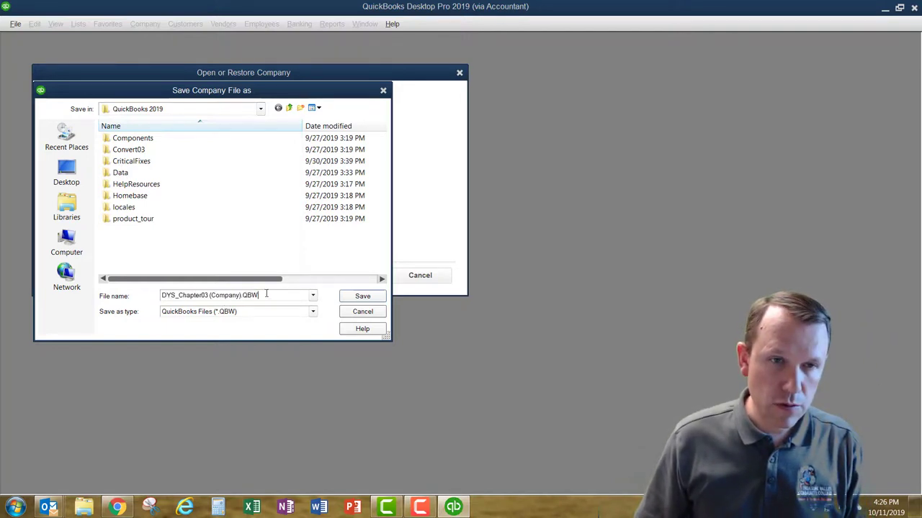
{"action": "left_click_drag", "start_coordinate": [266, 294], "coordinate": [210, 290]}
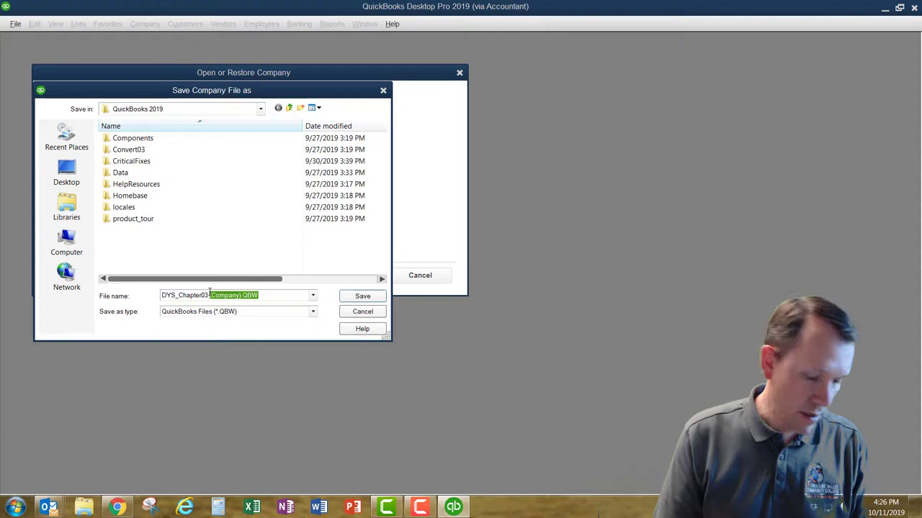
{"action": "type", "text": "Average"}
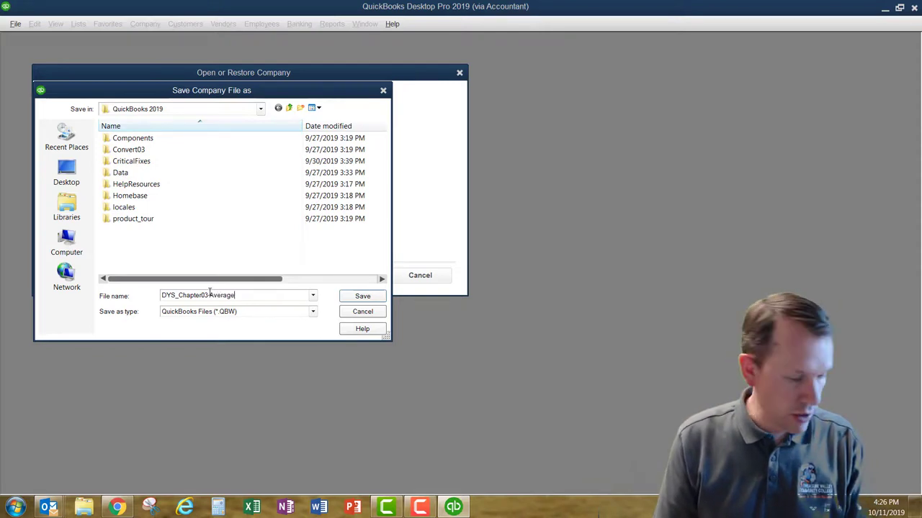
{"action": "type", "text": " Guys"}
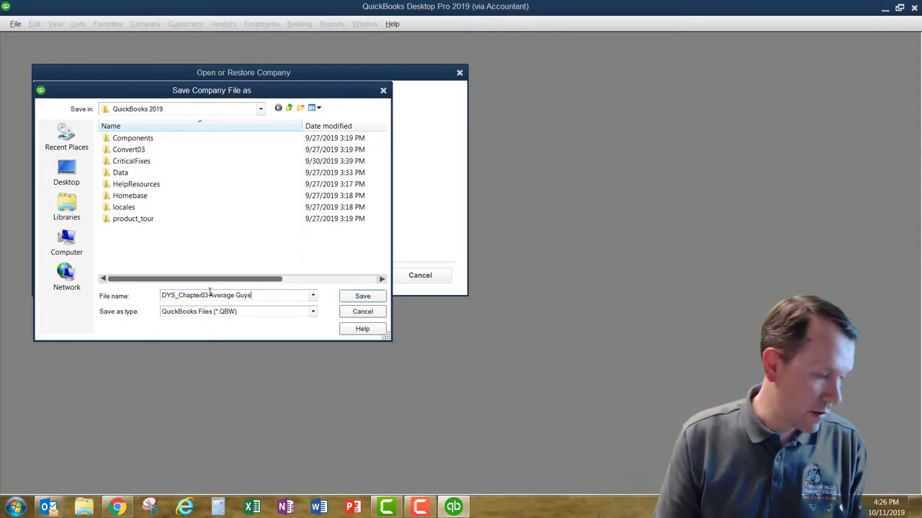
{"action": "type", "text": " Des"}
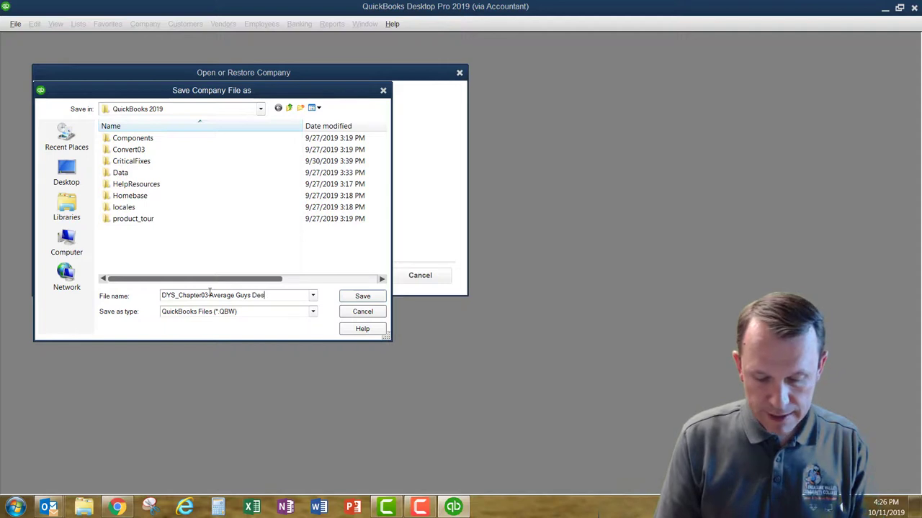
{"action": "type", "text": "ign"}
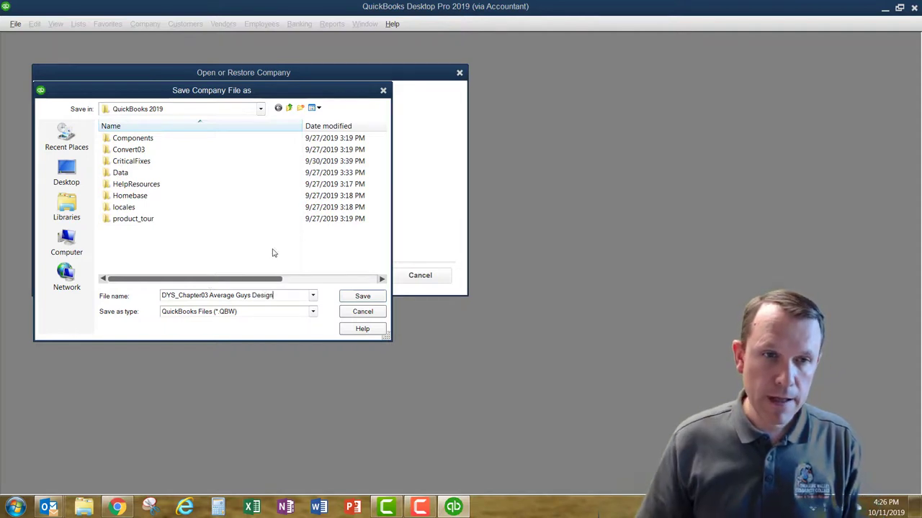
{"action": "left_click", "coordinate": [67, 181]}
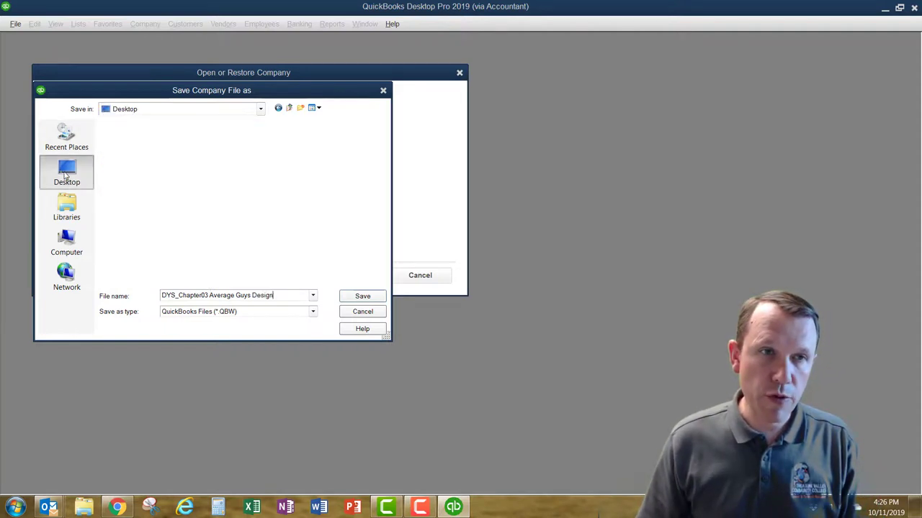
{"action": "left_click", "coordinate": [364, 296]}
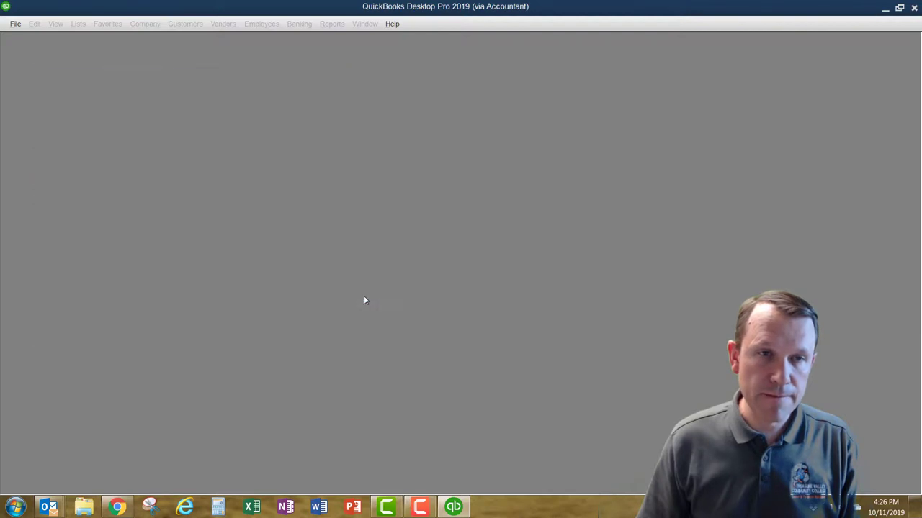
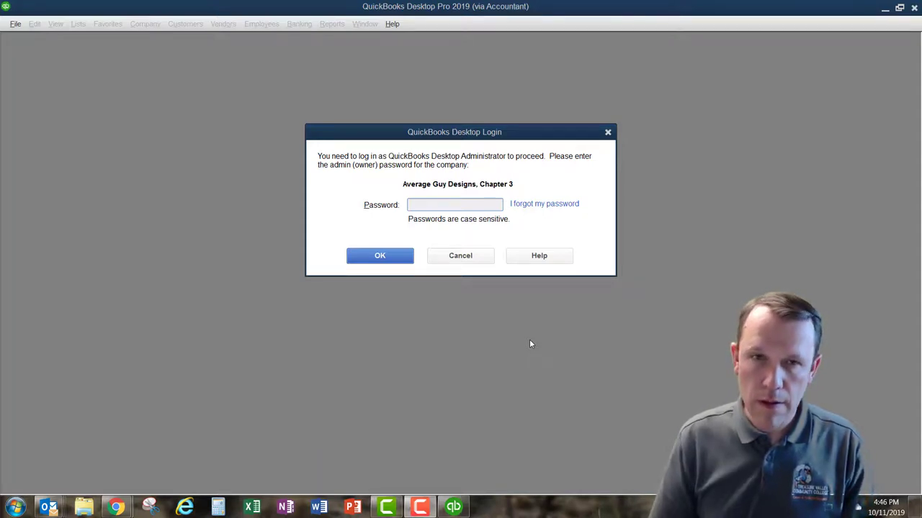
Log into the Average Guy Designs, Chapter 3 company file with the admin password and accept the update.
{"action": "left_click", "coordinate": [432, 204]}
{"action": "type", "text": "•••••"}
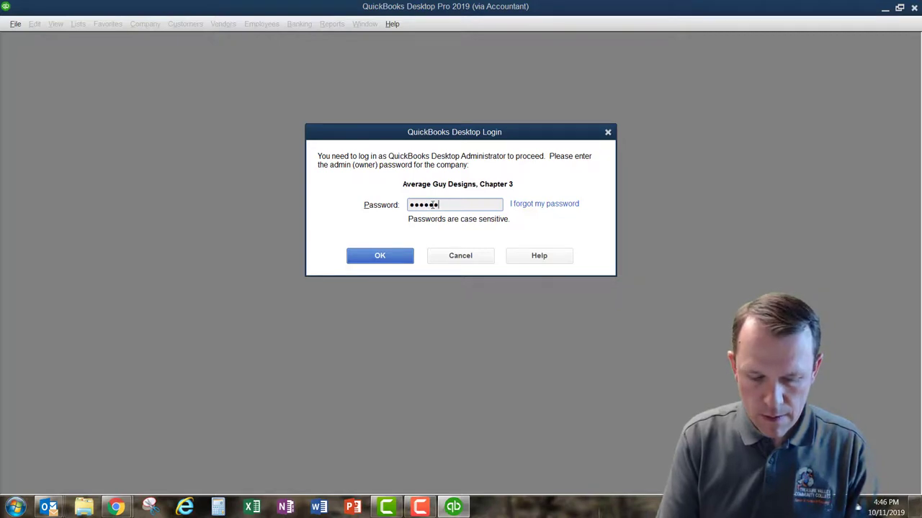
{"action": "type", "text": "••••"}
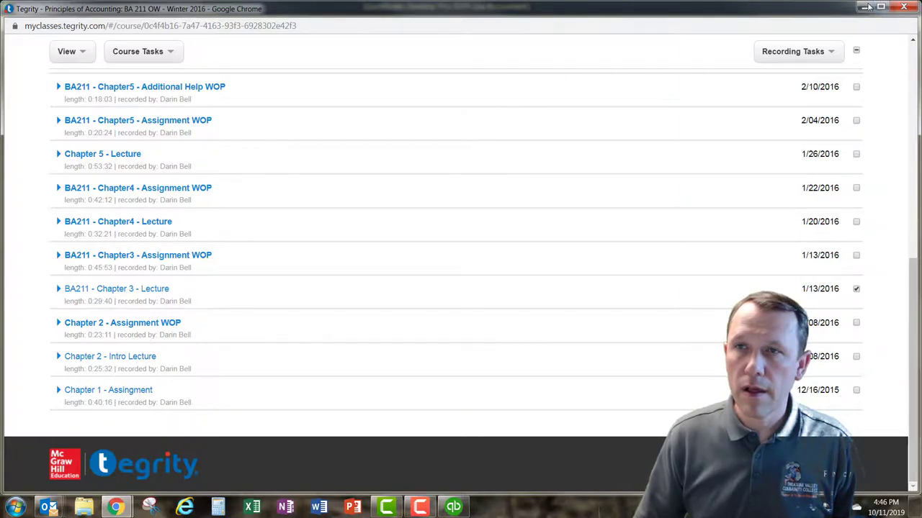
{"action": "left_click", "coordinate": [867, 6]}
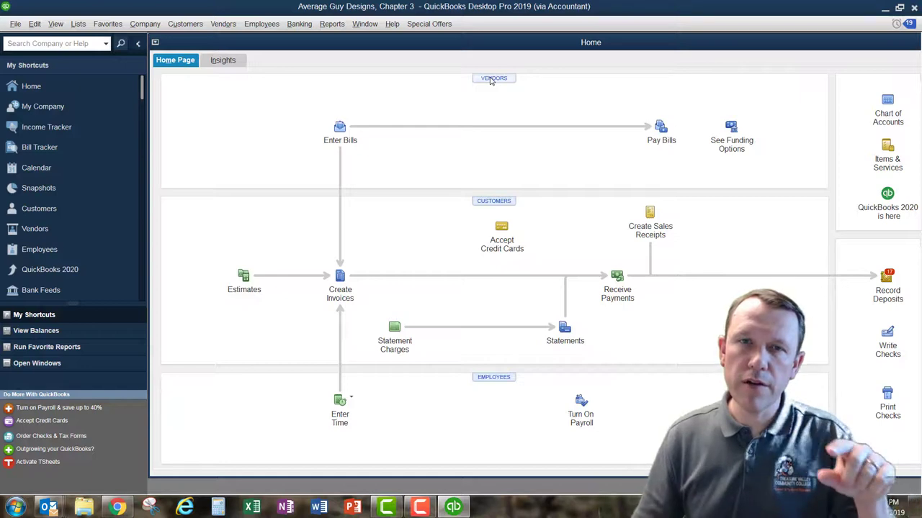
Open the Vendor Center from the Home page's Vendors button.
{"action": "left_click", "coordinate": [493, 79]}
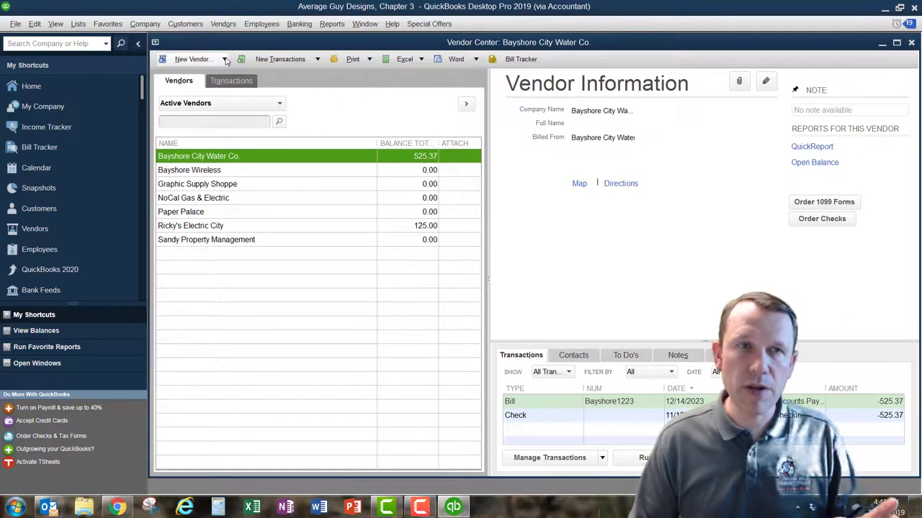
Start a new vendor named 'GJB Wireless, Inc.' and paste that name into Company Name.
{"action": "left_click", "coordinate": [226, 60]}
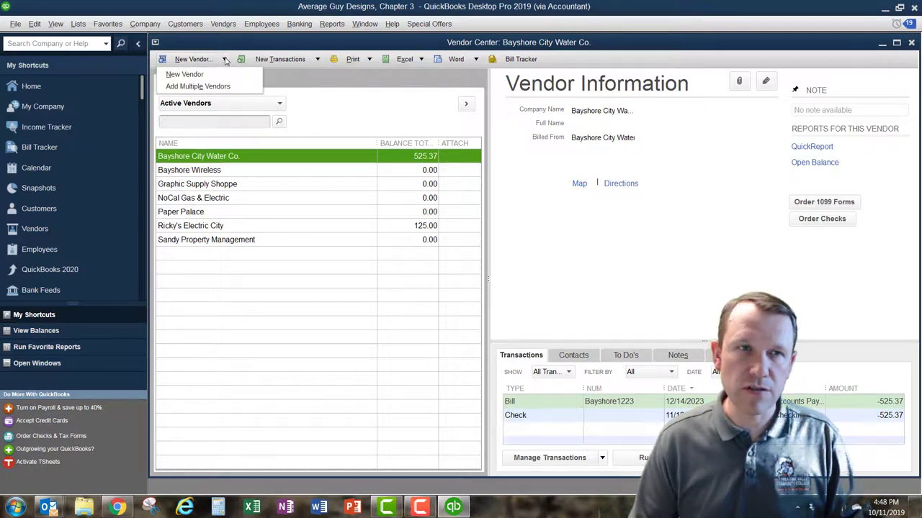
{"action": "left_click", "coordinate": [188, 75]}
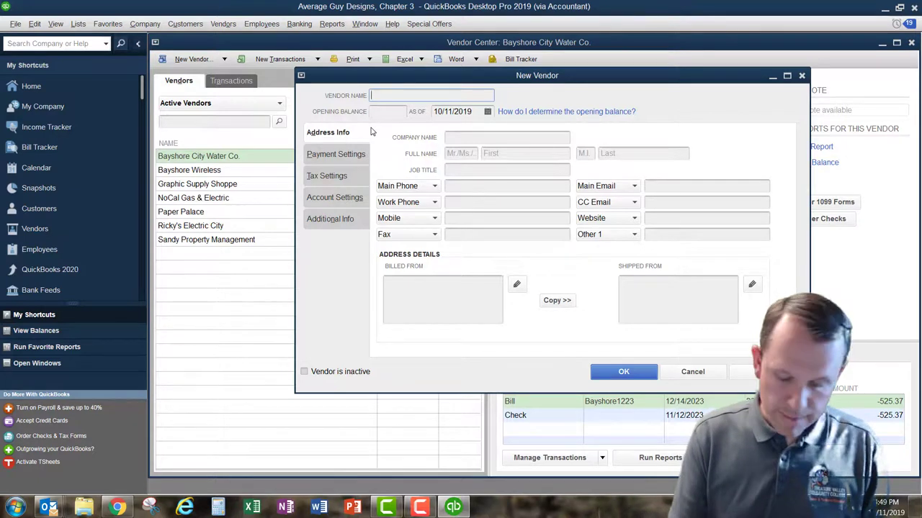
{"action": "type", "text": "GJ"}
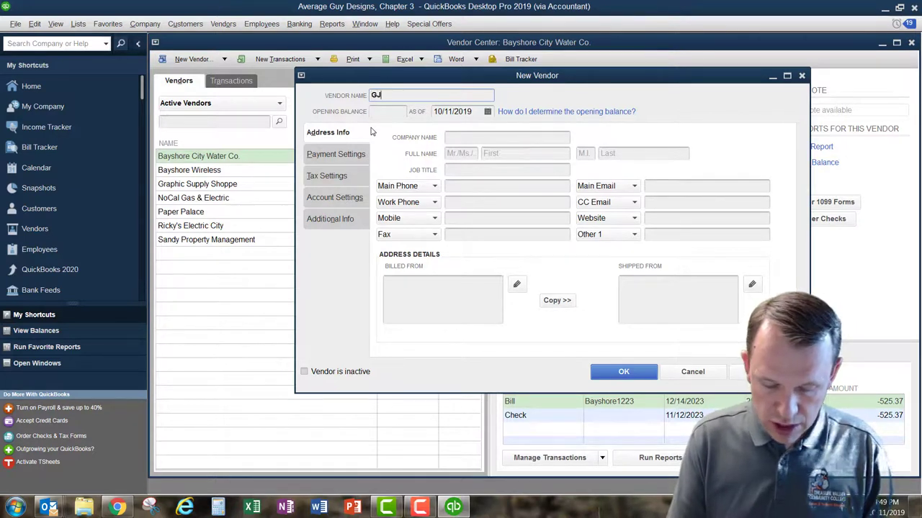
{"action": "type", "text": "B Wi"}
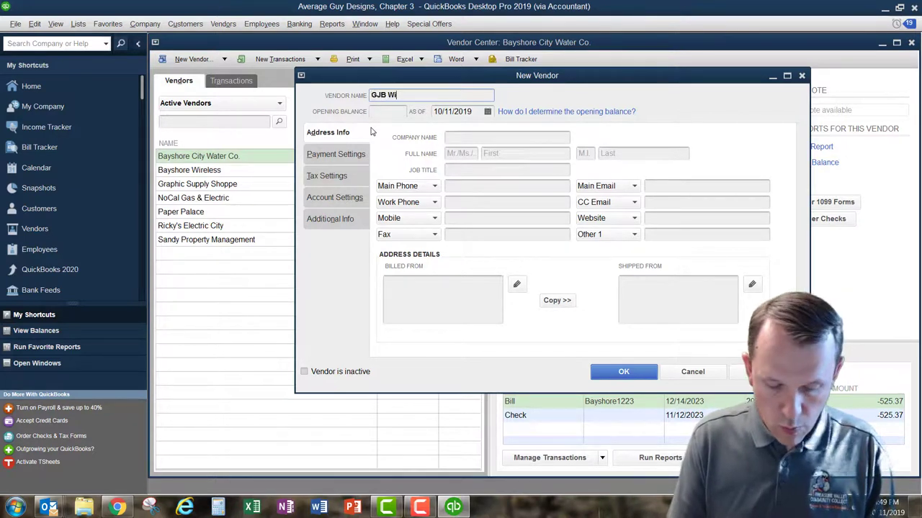
{"action": "type", "text": "reless"}
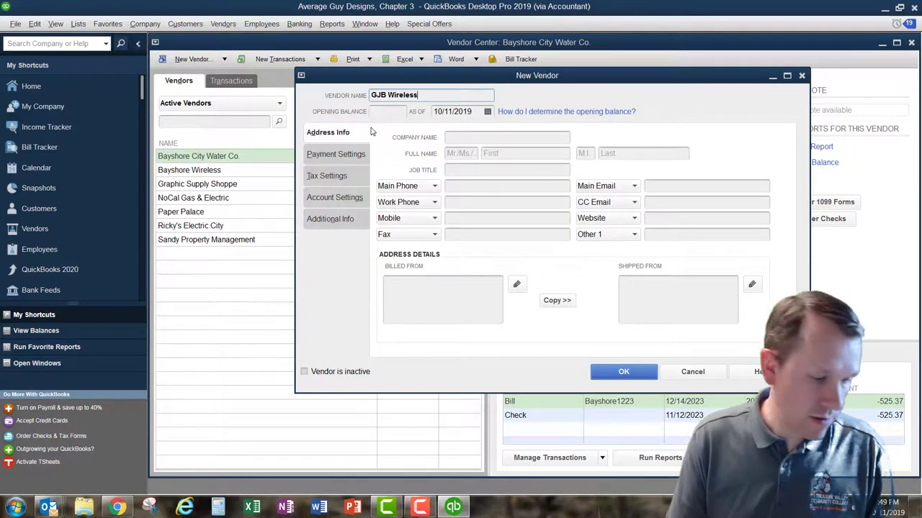
{"action": "type", "text": ", "}
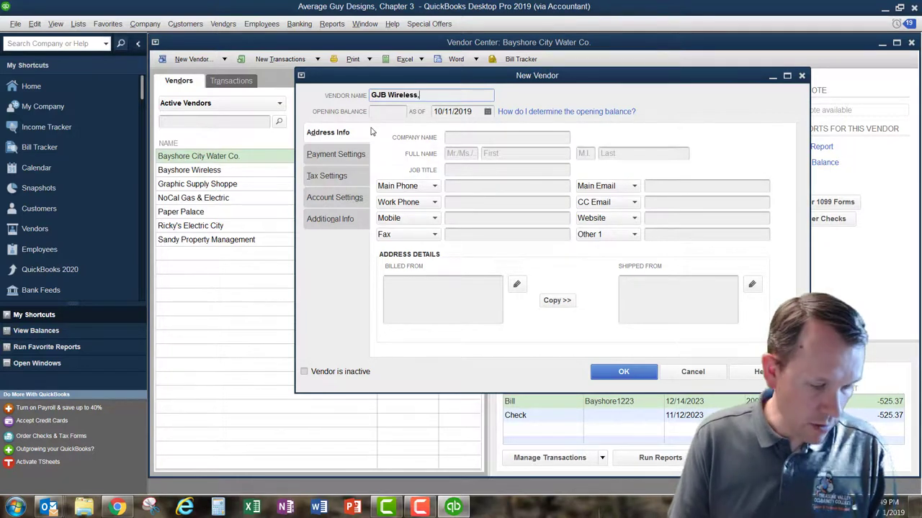
{"action": "type", "text": "Inc"}
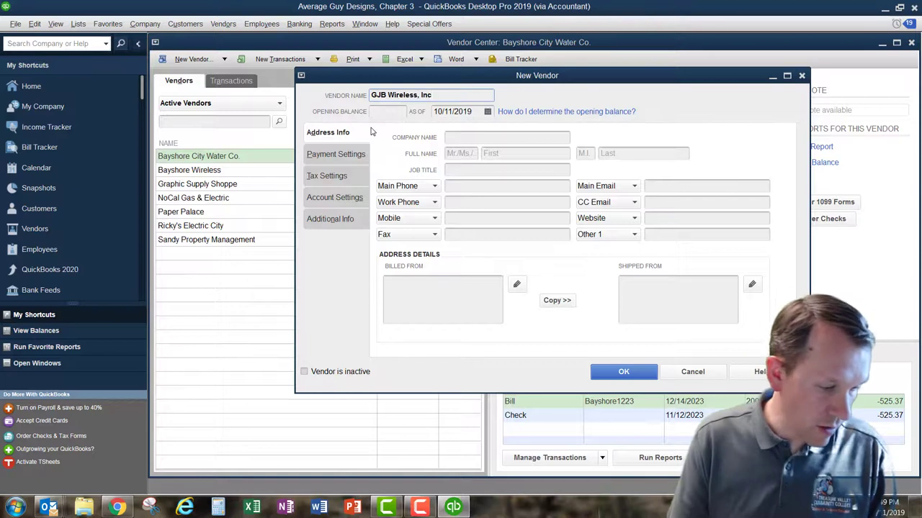
{"action": "type", "text": "."}
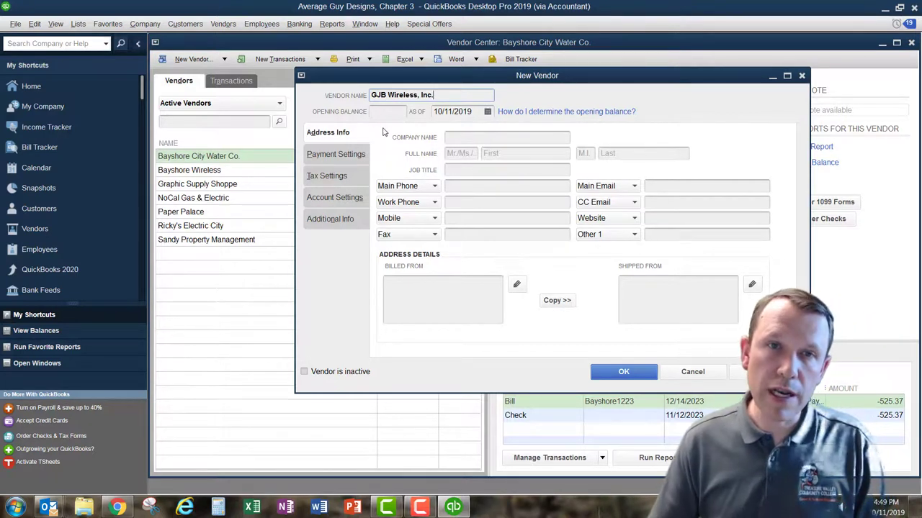
{"action": "left_click", "coordinate": [475, 171]}
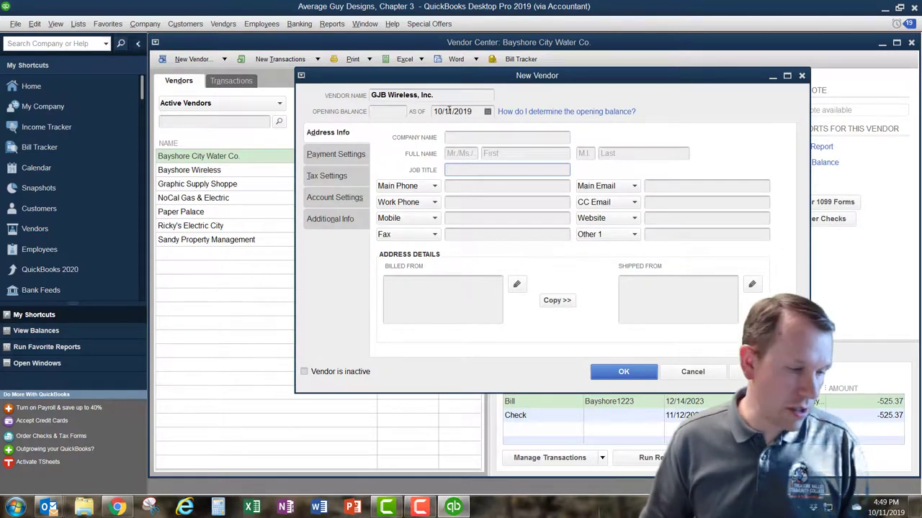
{"action": "left_click_drag", "start_coordinate": [445, 94], "coordinate": [430, 95]}
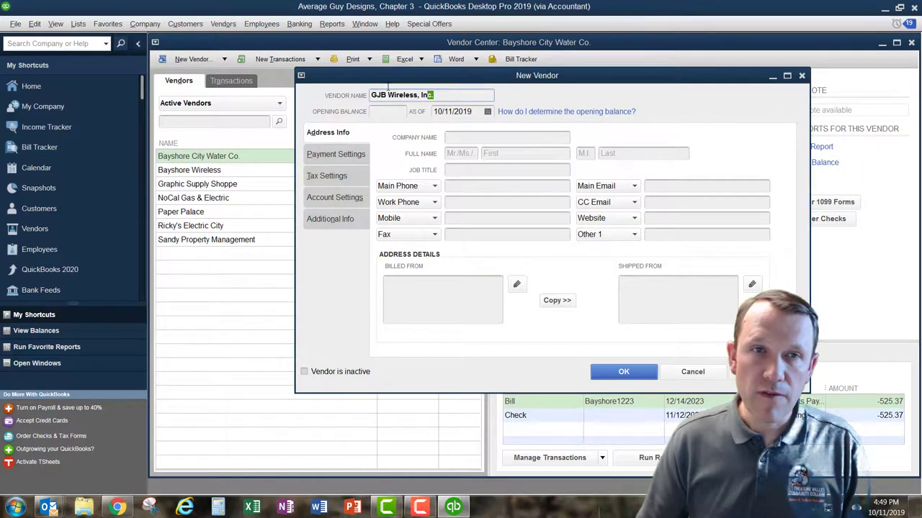
{"action": "left_click", "coordinate": [468, 139]}
{"action": "left_click", "coordinate": [439, 95]}
{"action": "left_click_drag", "start_coordinate": [434, 95], "coordinate": [291, 92]}
{"action": "key", "text": "ctrl+c"}
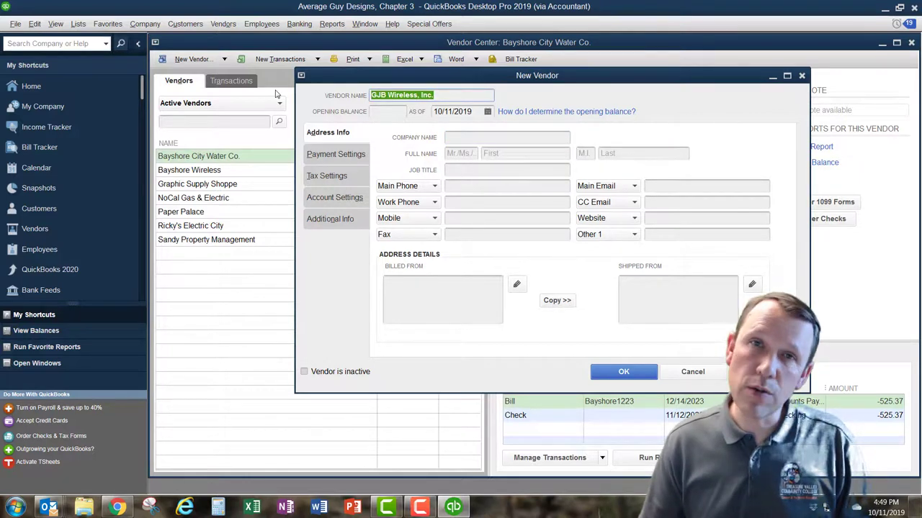
{"action": "left_click", "coordinate": [501, 136]}
{"action": "key", "text": "ctrl+v"}
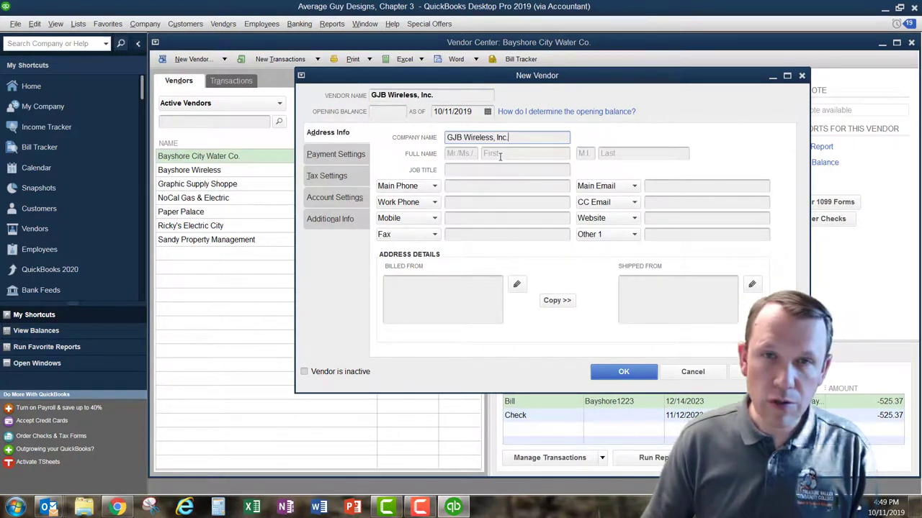
Enter the contact's full name with salutation Mr., first name and last name.
{"action": "left_click", "coordinate": [465, 153]}
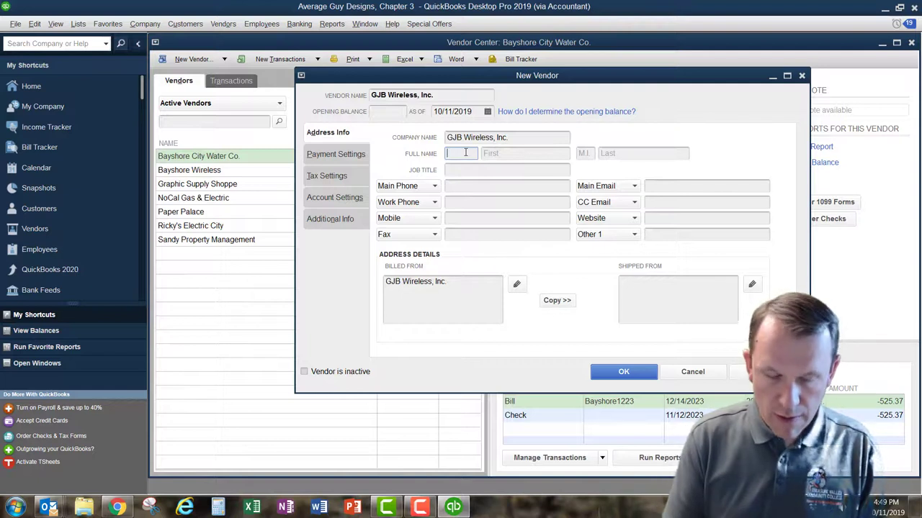
{"action": "type", "text": "Mr."}
{"action": "key", "text": "Tab"}
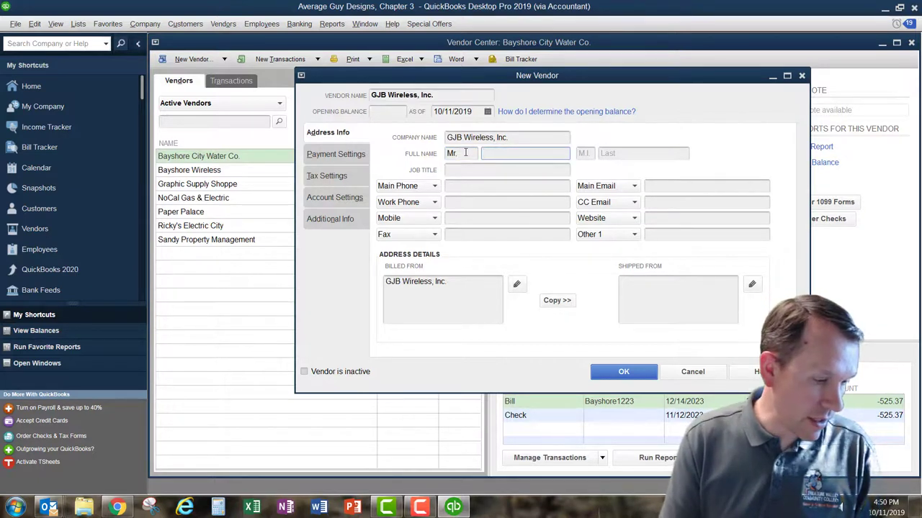
{"action": "key", "text": "Tab"}
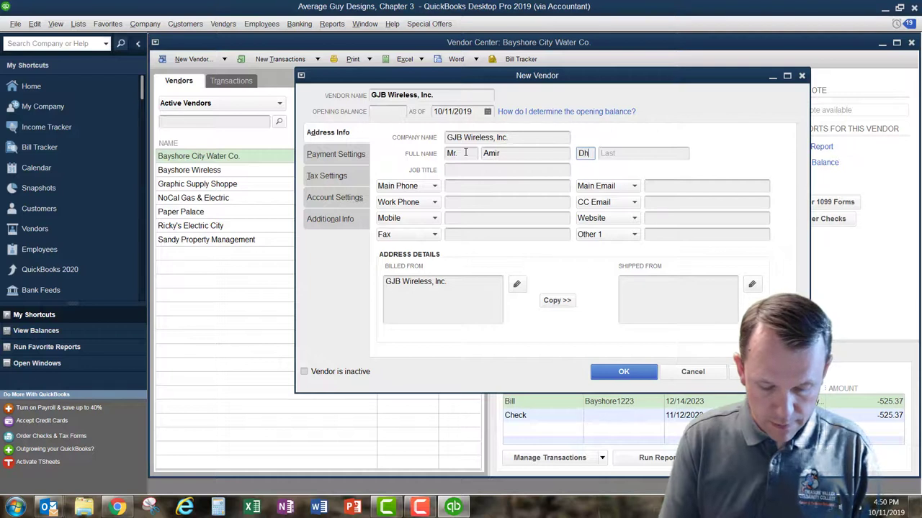
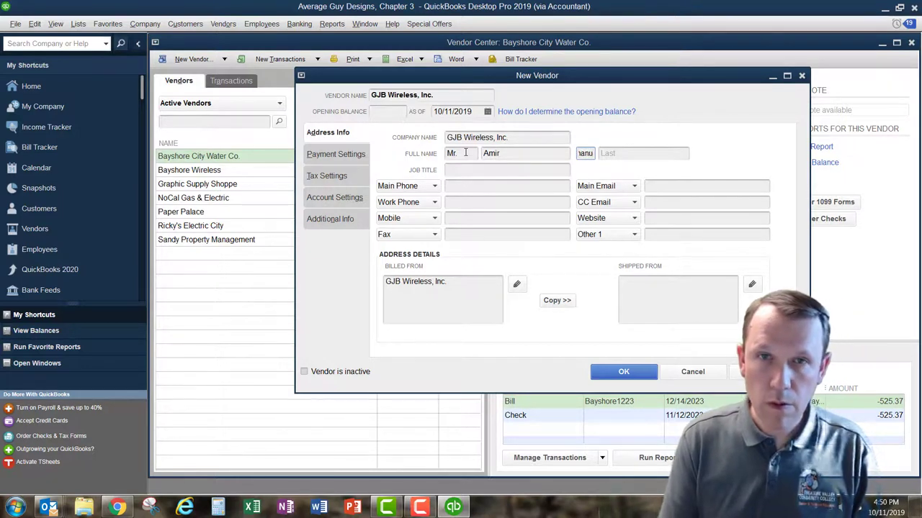
{"action": "key", "text": "Tab"}
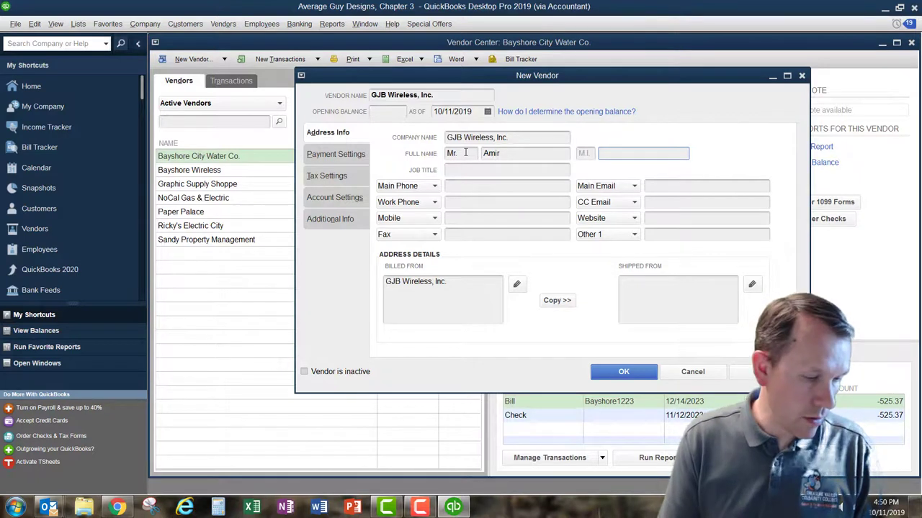
{"action": "type", "text": "Dhanu"}
{"action": "key", "text": "Tab"}
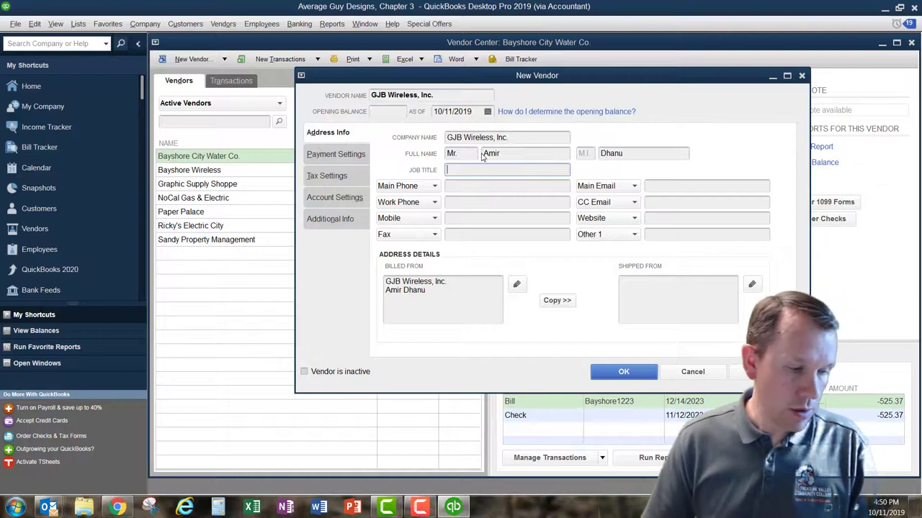
Set the contact's job title to 'Business Sales Rep'.
{"action": "type", "text": "Sales"}
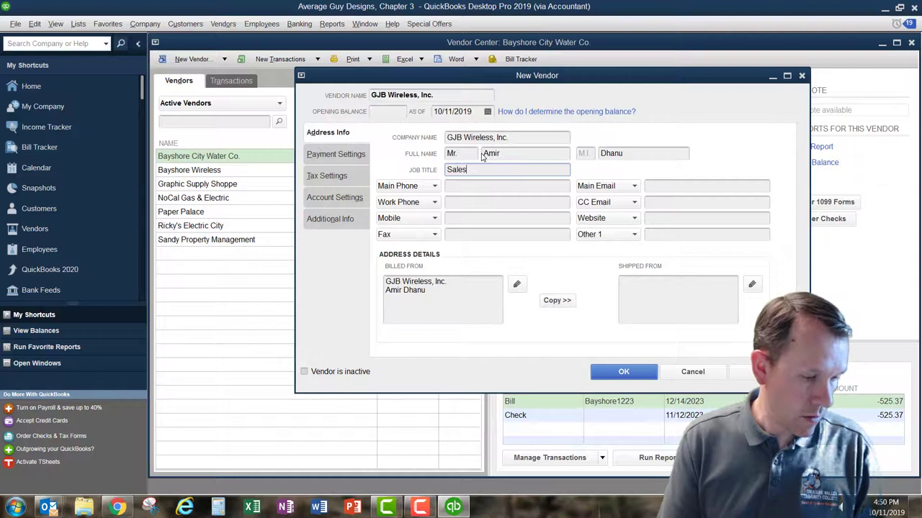
{"action": "key", "text": "BackSpace"}
{"action": "key", "text": "BackSpace"}
{"action": "key", "text": "BackSpace"}
{"action": "key", "text": "BackSpace"}
{"action": "key", "text": "BackSpace"}
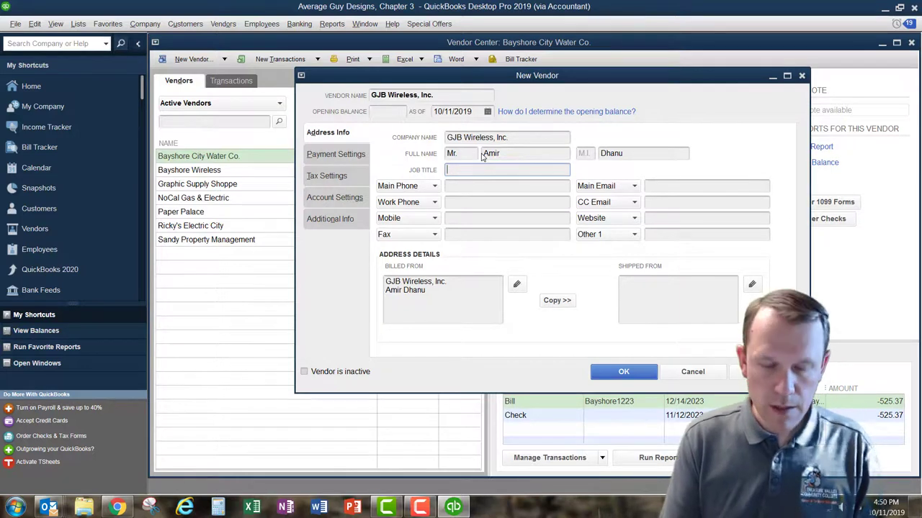
{"action": "type", "text": "Business "}
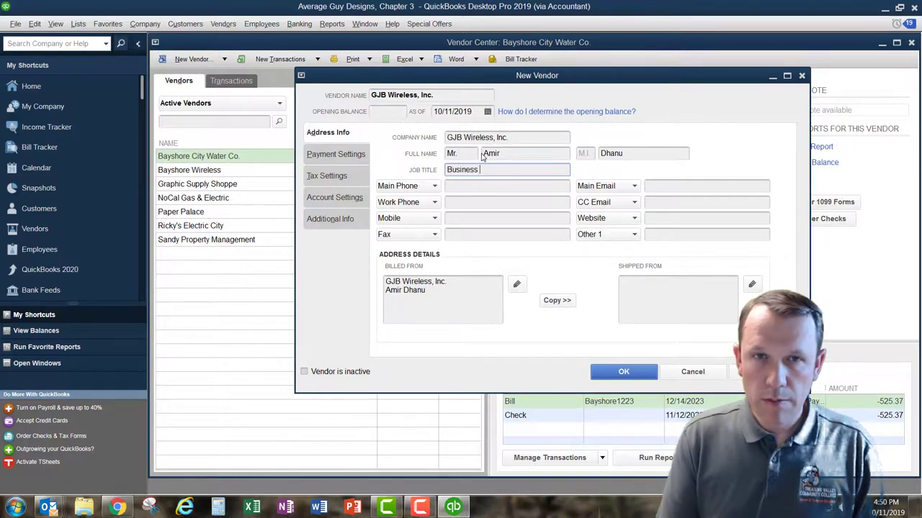
{"action": "type", "text": "Sales "}
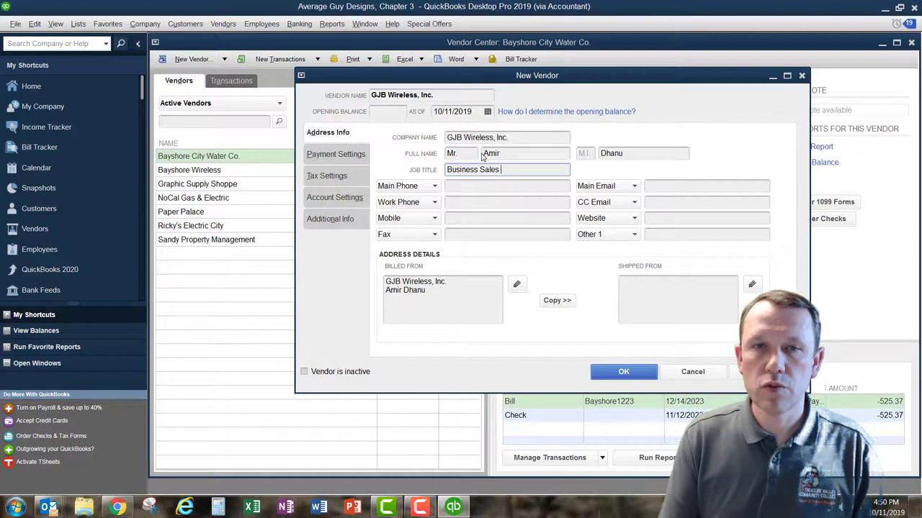
{"action": "type", "text": "Pe"}
{"action": "key", "text": "BackSpace"}
{"action": "type", "text": "Rep"}
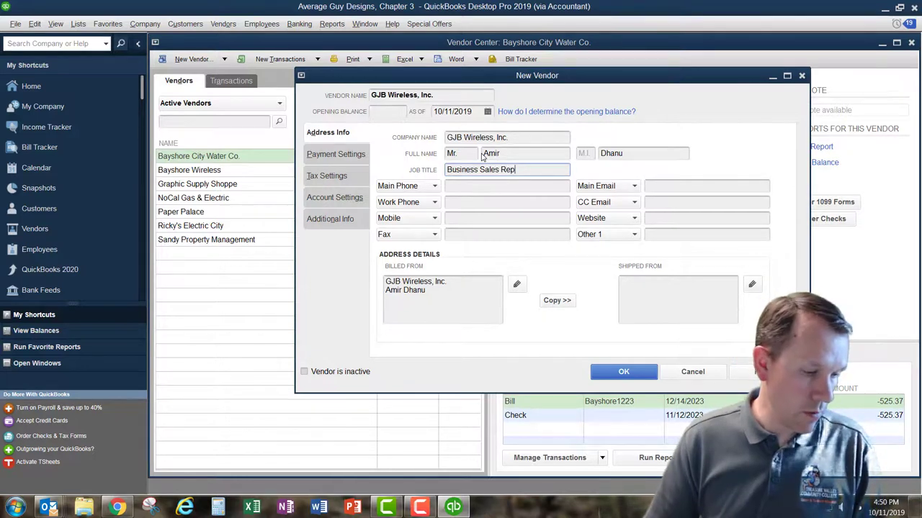
Enter the vendor's main phone number.
{"action": "left_click", "coordinate": [473, 187]}
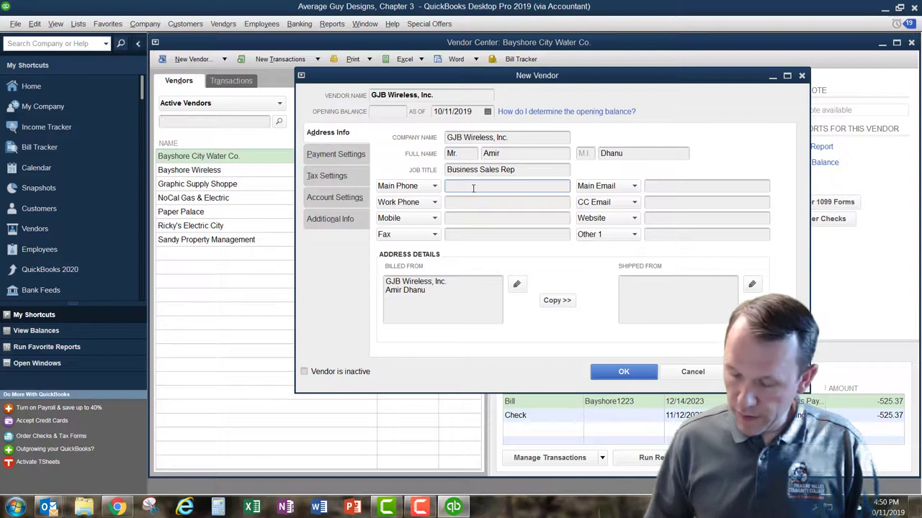
{"action": "type", "text": "("}
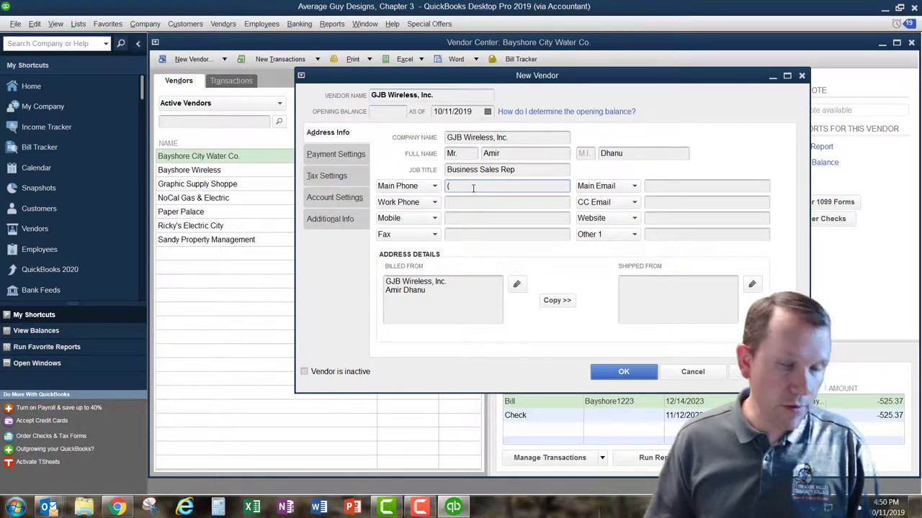
{"action": "type", "text": "650)"}
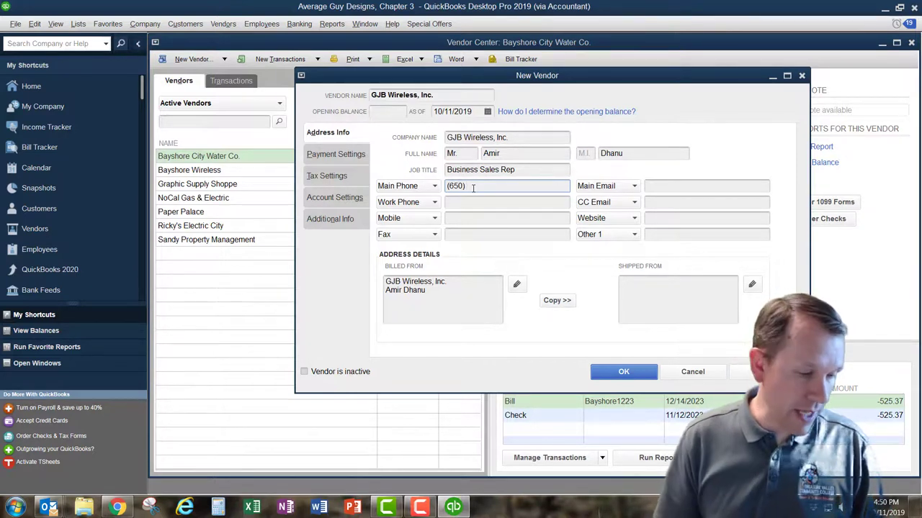
{"action": "type", "text": " 555"}
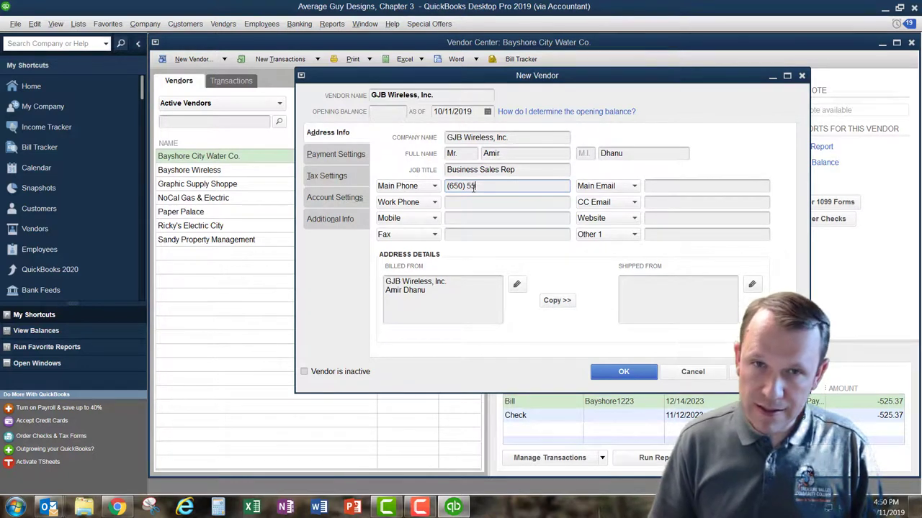
{"action": "type", "text": "-"}
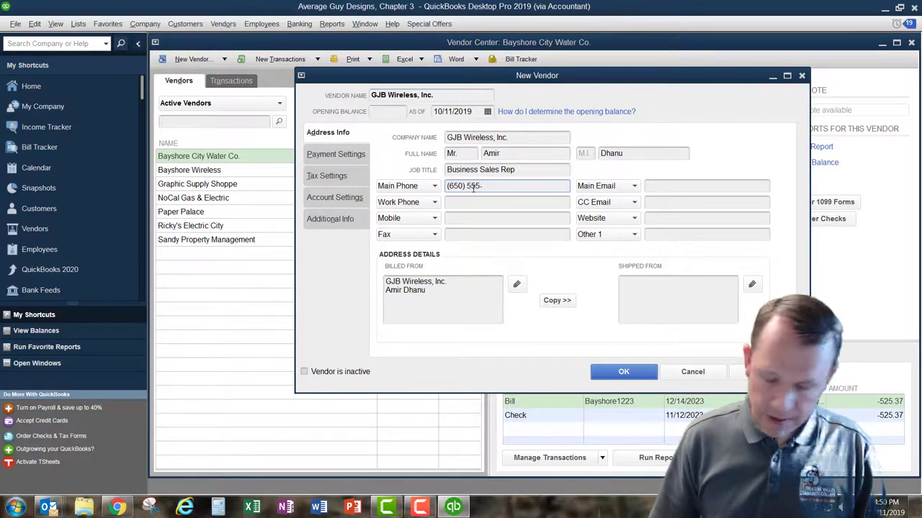
{"action": "type", "text": "1112"}
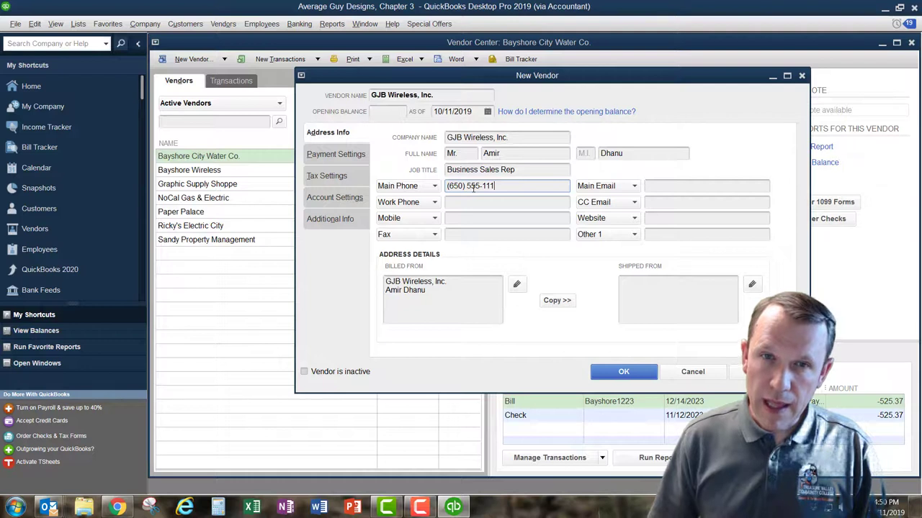
{"action": "left_click", "coordinate": [463, 136]}
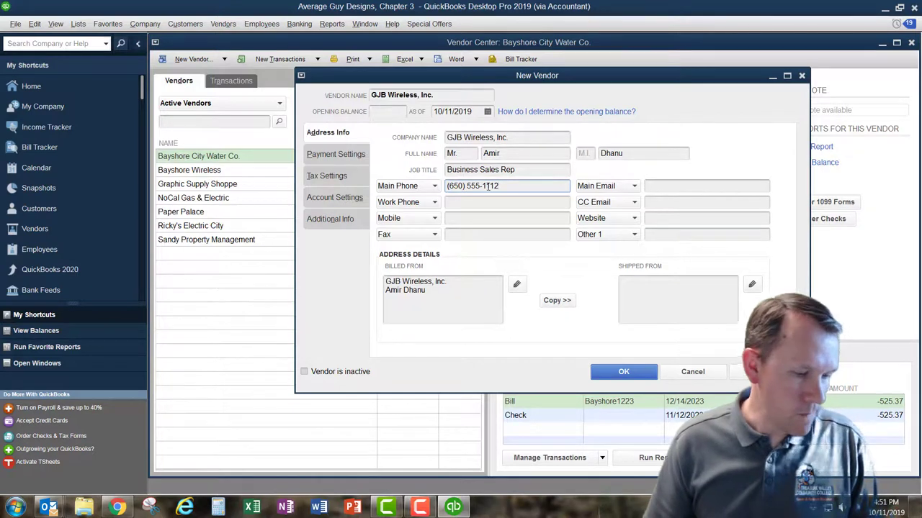
Add the street and city lines to the Billed From address and copy it to shipping.
{"action": "left_click", "coordinate": [451, 300]}
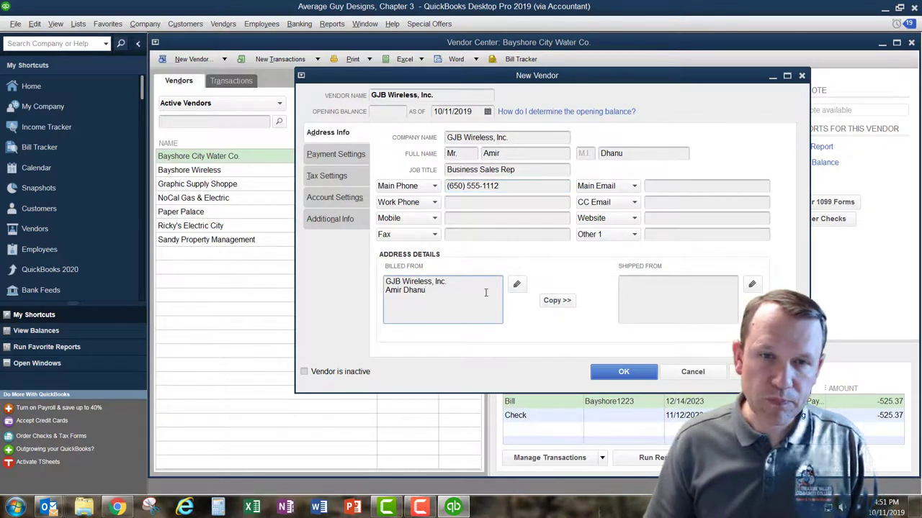
{"action": "left_click", "coordinate": [517, 284]}
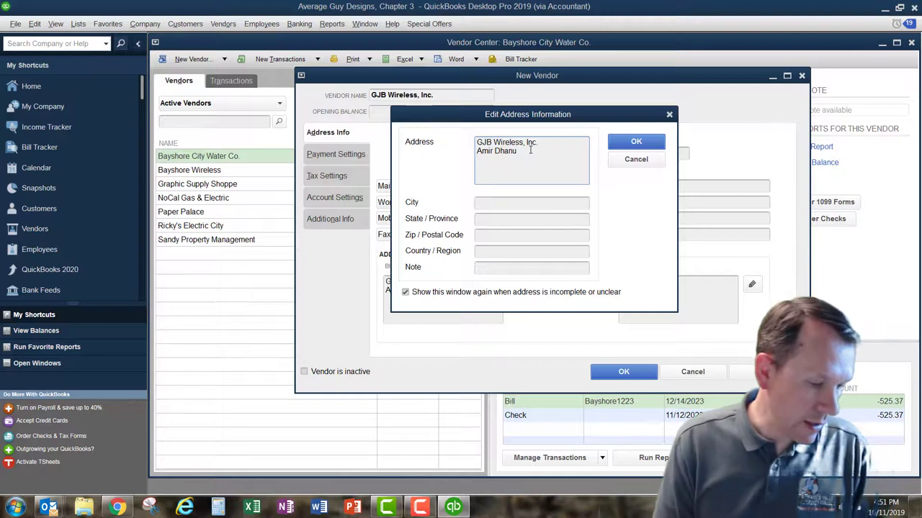
{"action": "key", "text": "Return"}
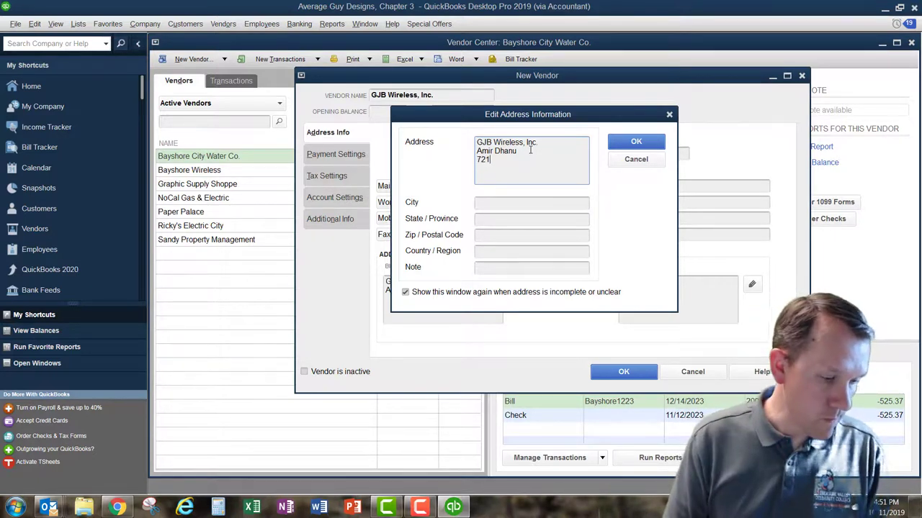
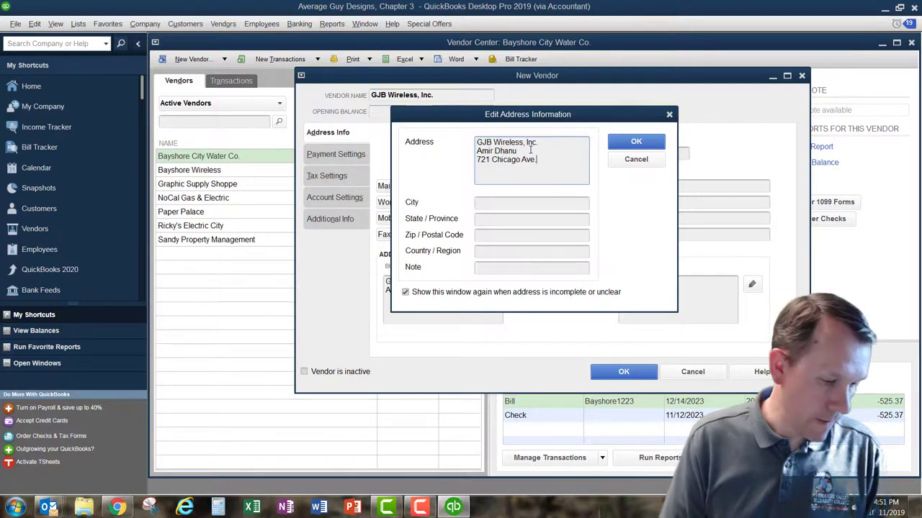
{"action": "key", "text": "Return"}
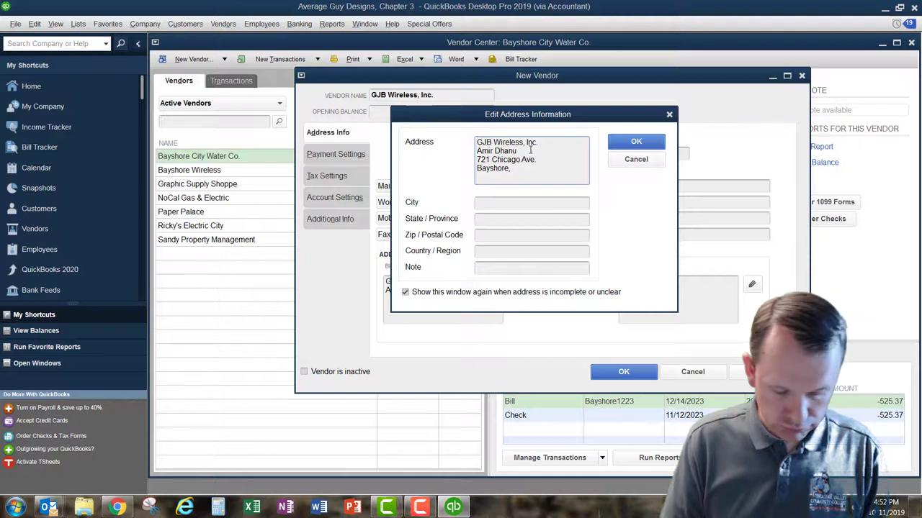
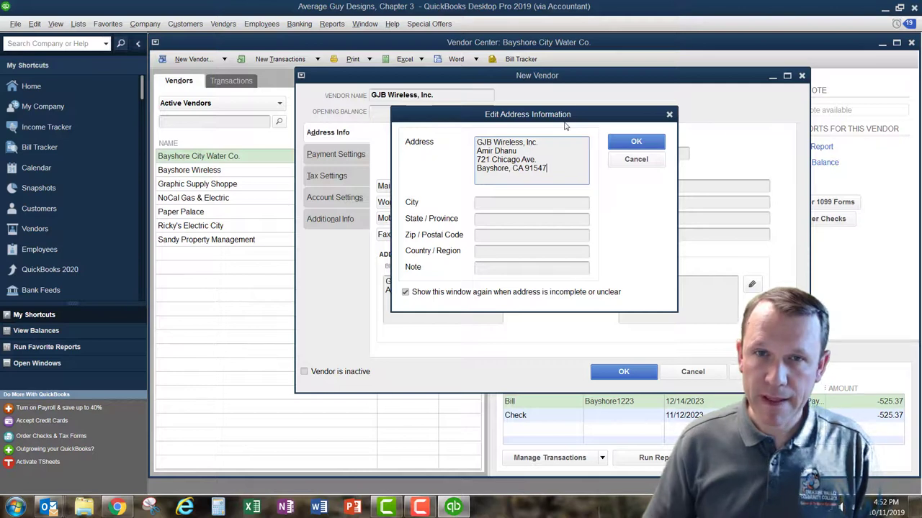
{"action": "left_click", "coordinate": [634, 143]}
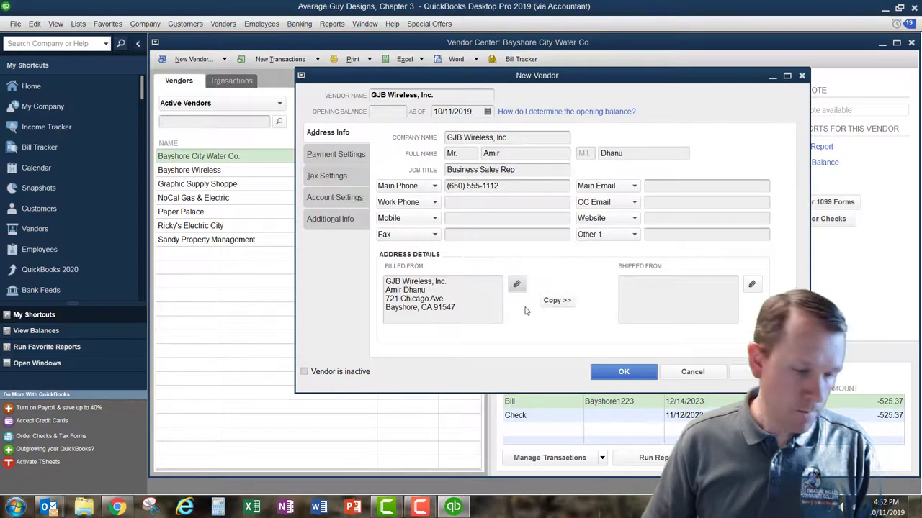
{"action": "left_click", "coordinate": [557, 300]}
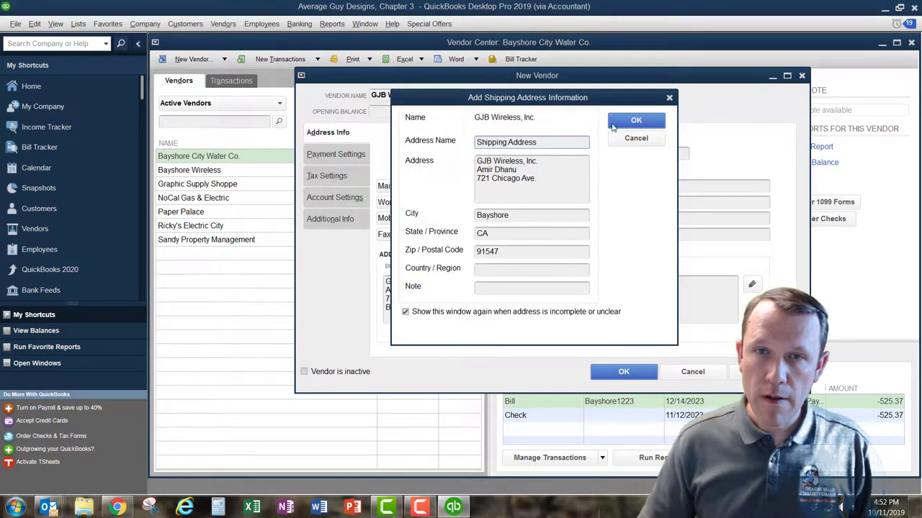
{"action": "left_click", "coordinate": [638, 121]}
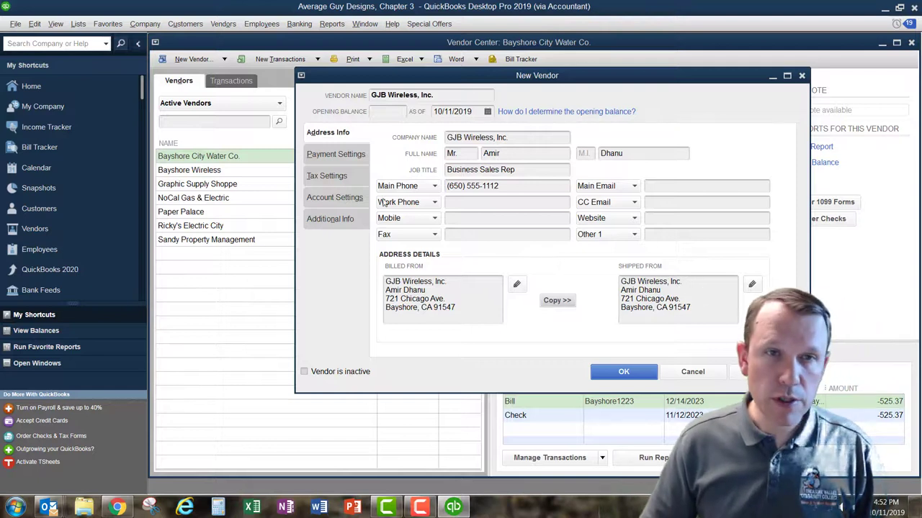
{"action": "left_click", "coordinate": [344, 157]}
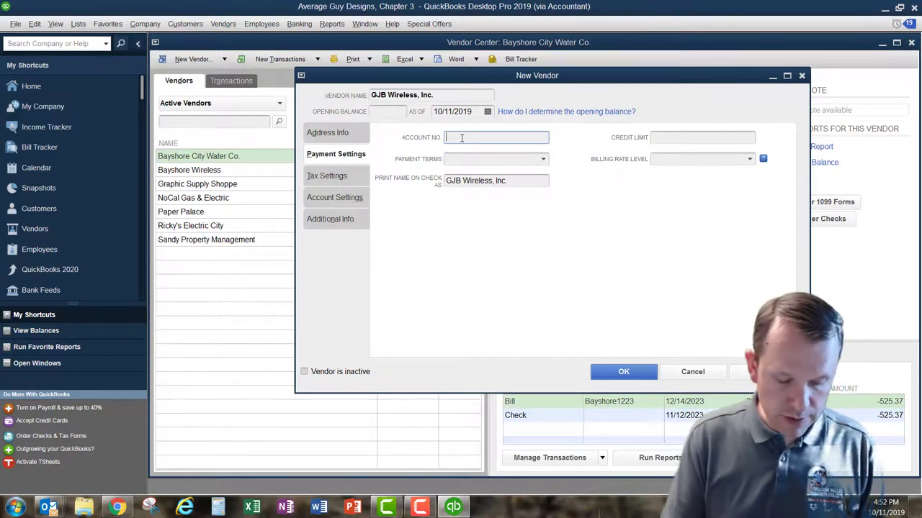
Enter the vendor's account number and set payment terms to Net 30.
{"action": "type", "text": "E"}
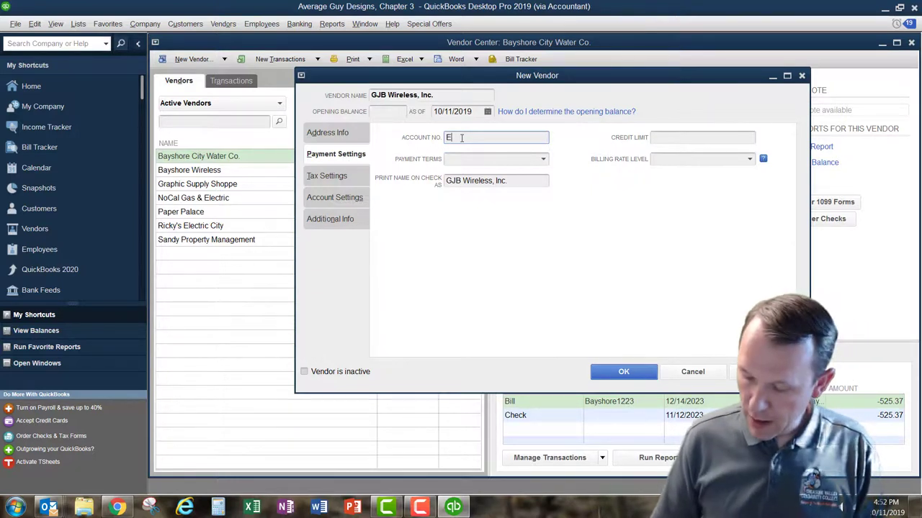
{"action": "type", "text": "31"}
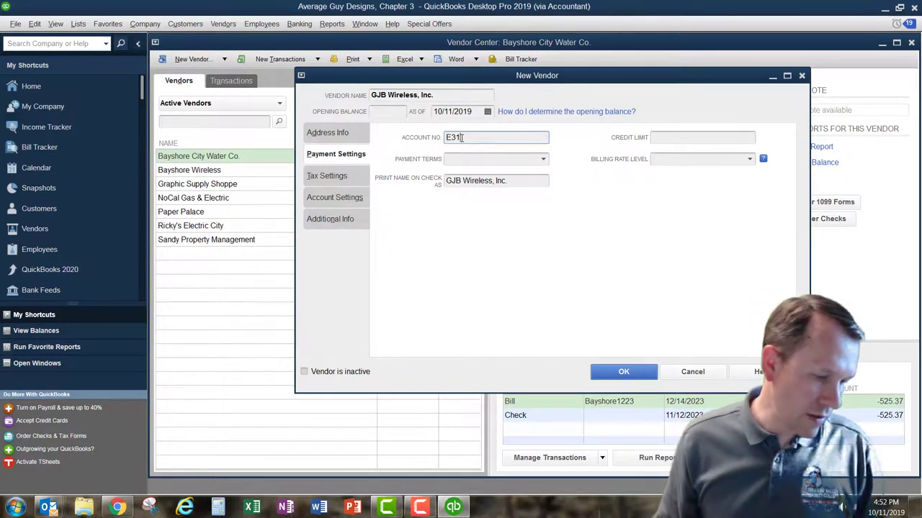
{"action": "type", "text": "W"}
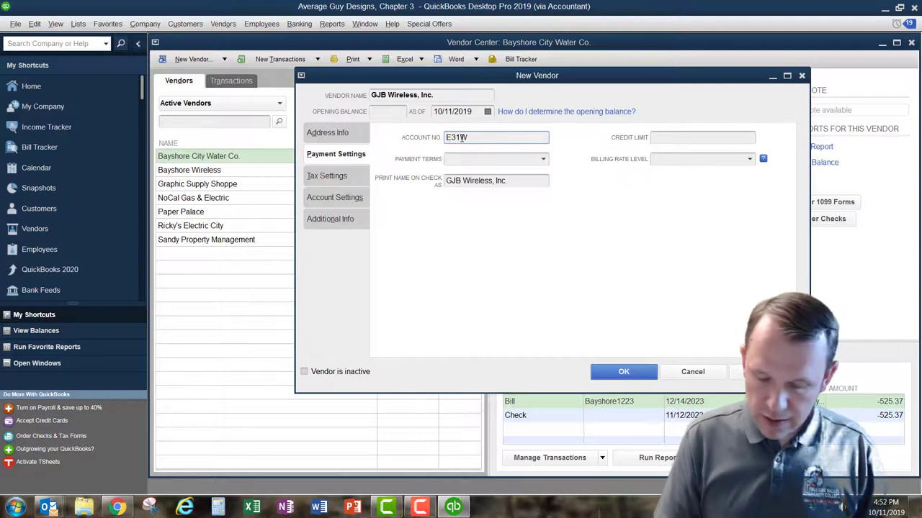
{"action": "type", "text": "006"}
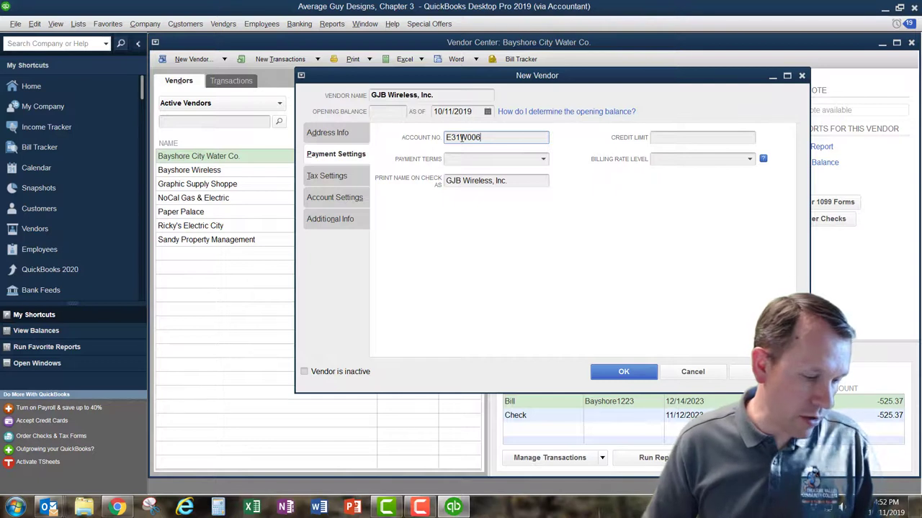
{"action": "left_click", "coordinate": [543, 160]}
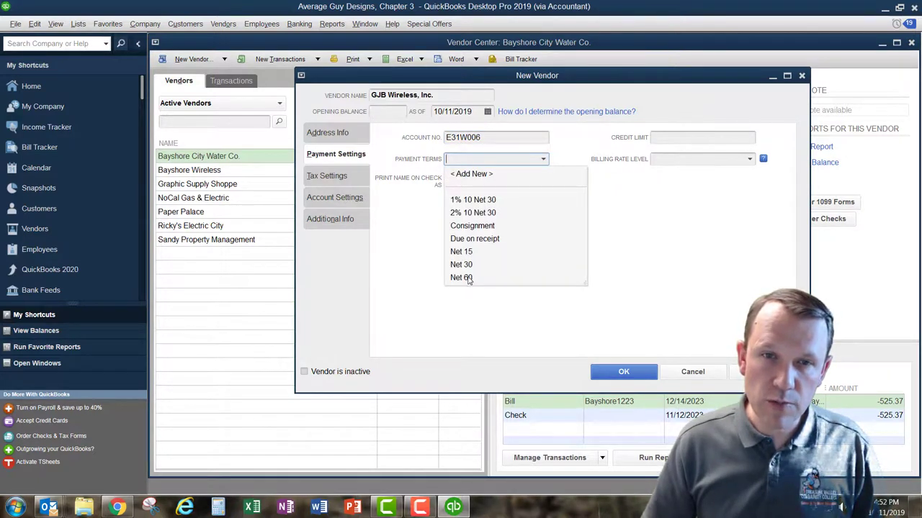
{"action": "left_click", "coordinate": [463, 265]}
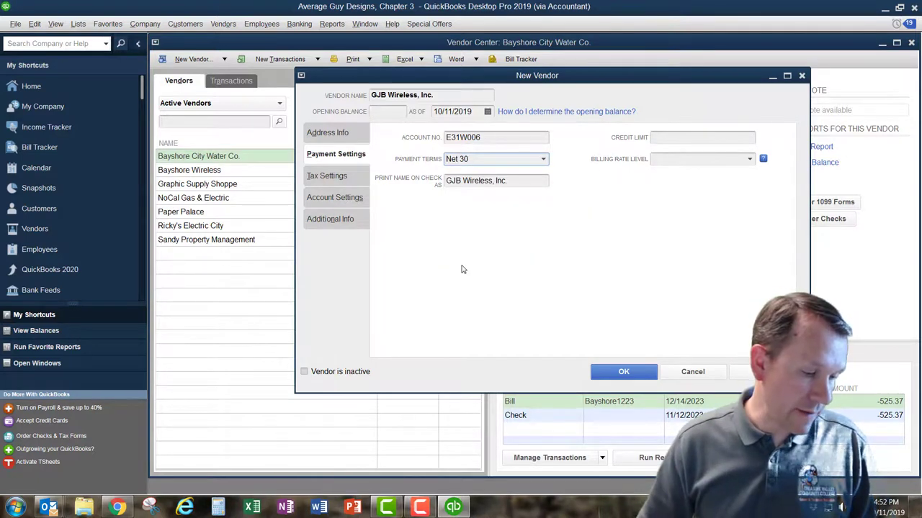
{"action": "left_click", "coordinate": [334, 223]}
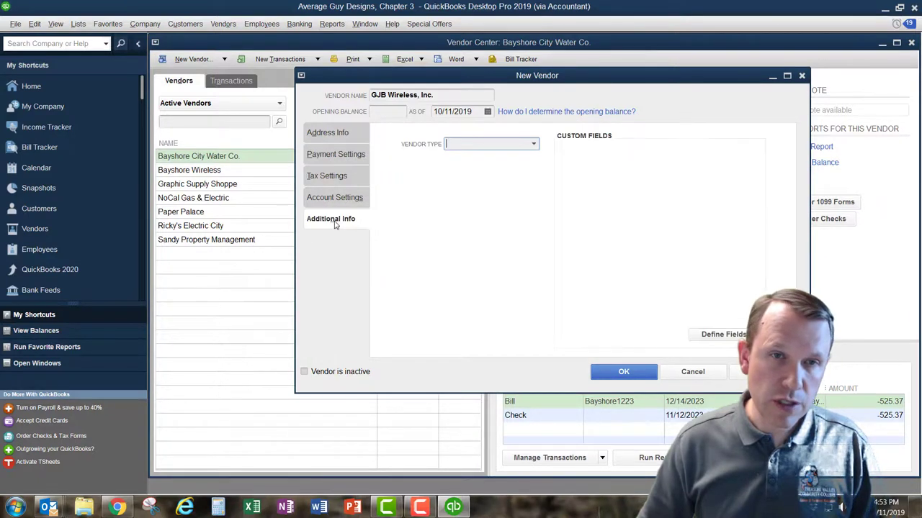
Set the vendor type to Service Providers and save GJB Wireless, Inc.
{"action": "left_click", "coordinate": [534, 144]}
{"action": "left_click", "coordinate": [473, 198]}
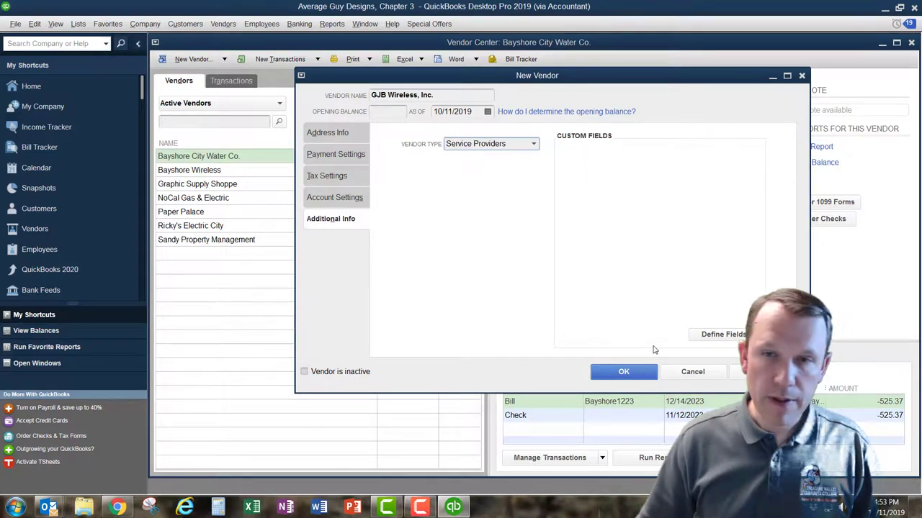
{"action": "left_click", "coordinate": [623, 374]}
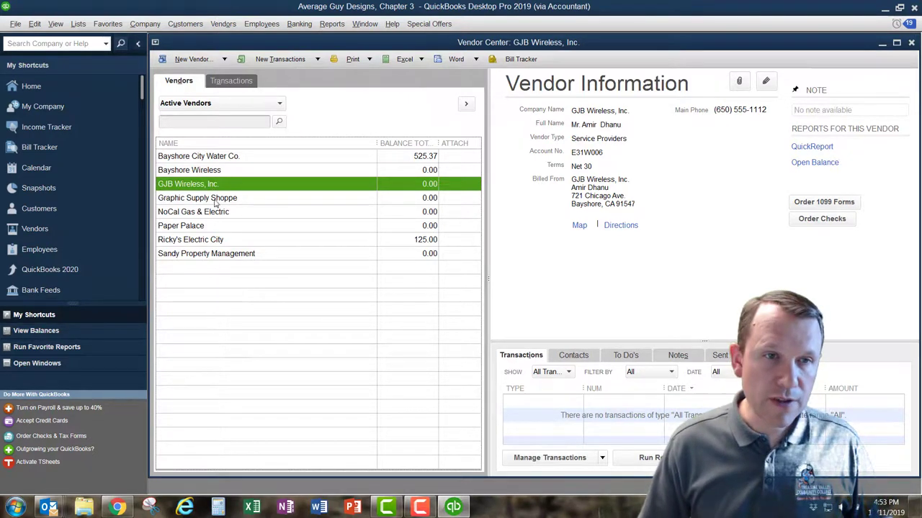
{"action": "left_click", "coordinate": [213, 200]}
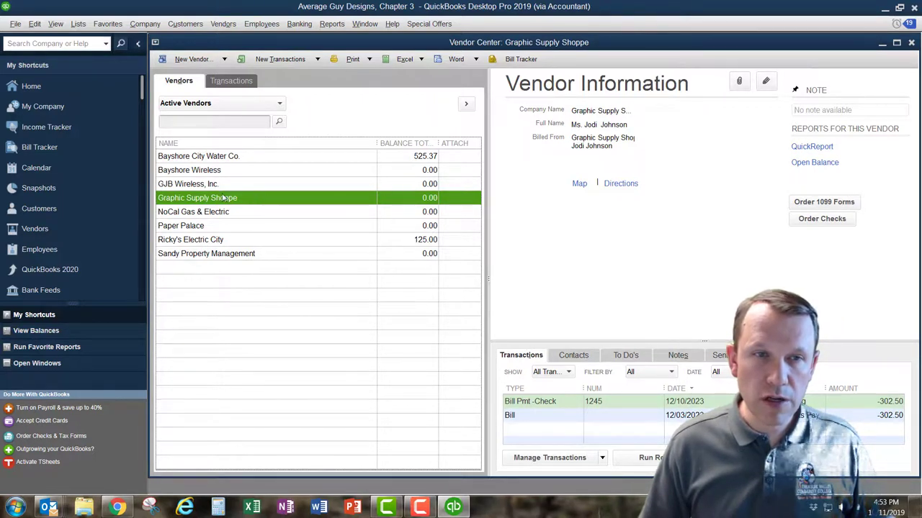
Open and close Graphic Supply Shoppe's vendor record, then select Paper Palace.
{"action": "double_click", "coordinate": [211, 199]}
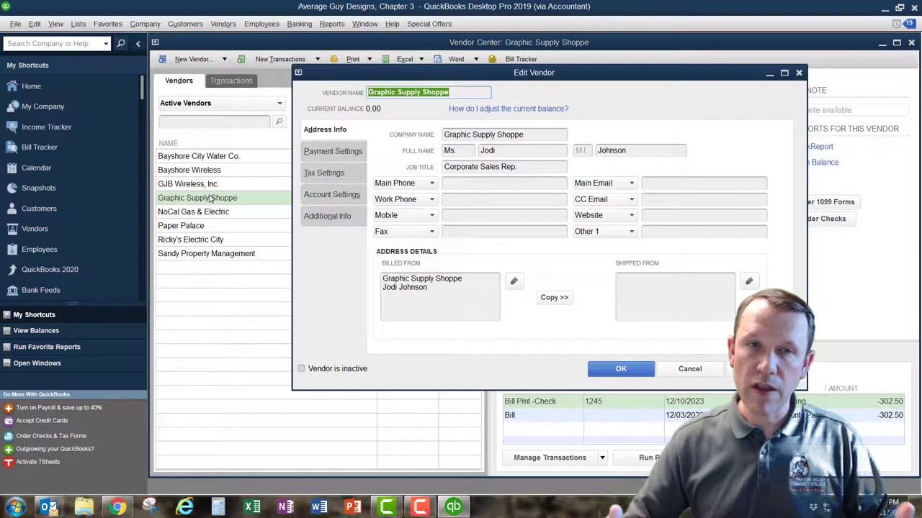
{"action": "left_click", "coordinate": [628, 370]}
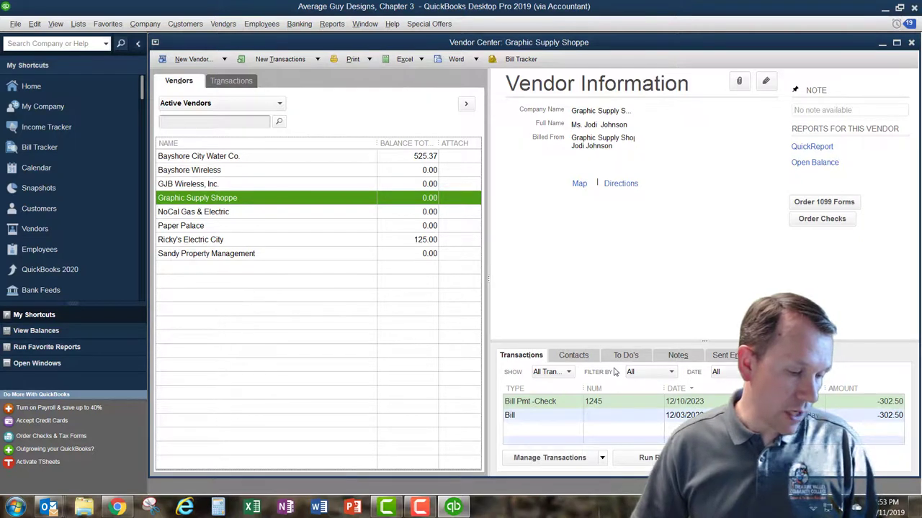
{"action": "left_click", "coordinate": [189, 227]}
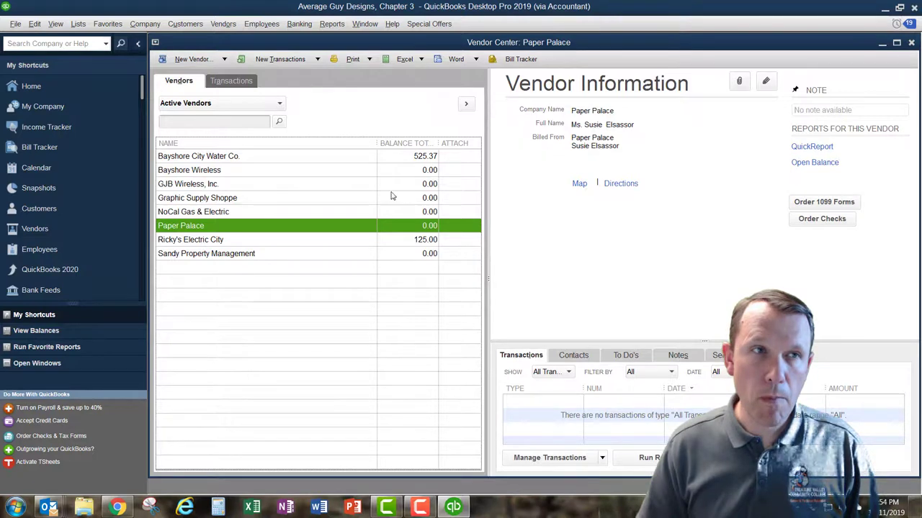
Delete the Paper Palace vendor via Edit > Delete Vendor and close the Vendor Center.
{"action": "left_click", "coordinate": [34, 26]}
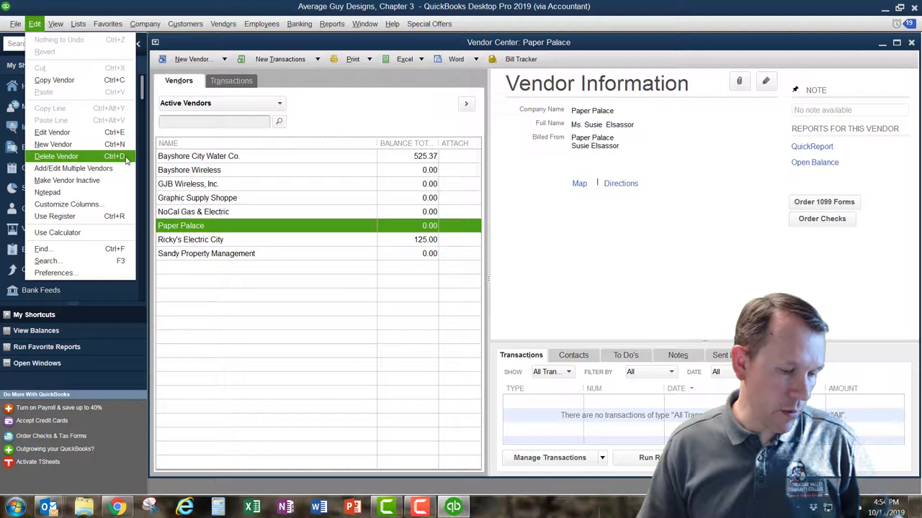
{"action": "left_click", "coordinate": [56, 156]}
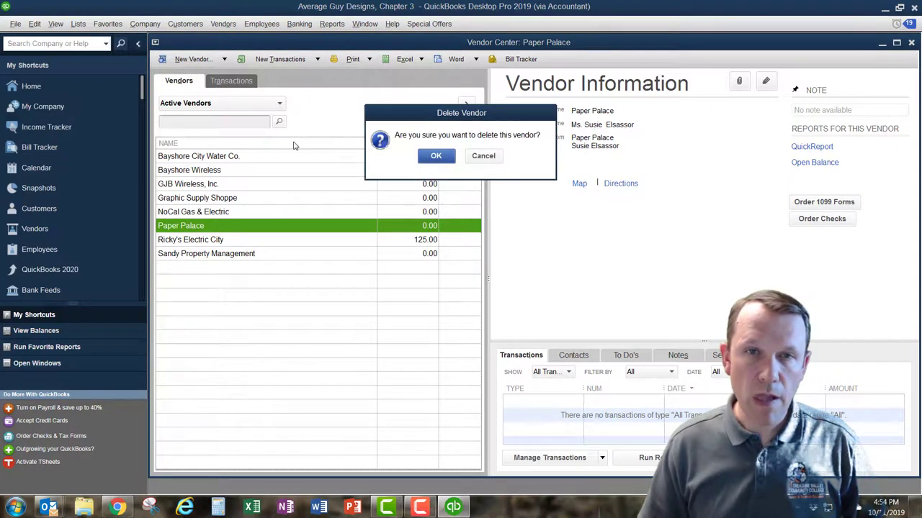
{"action": "left_click", "coordinate": [436, 157]}
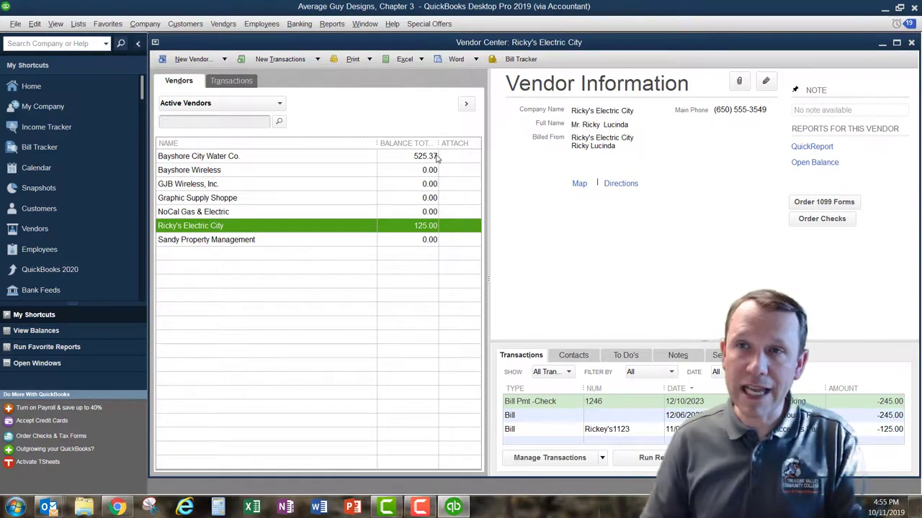
{"action": "left_click", "coordinate": [912, 44]}
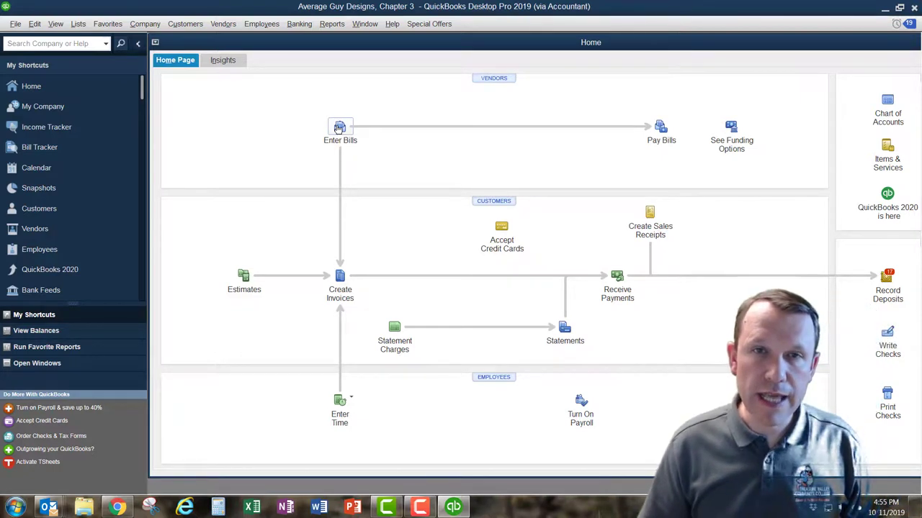
Open a blank Enter Bills form from the Home page.
{"action": "left_click", "coordinate": [339, 128]}
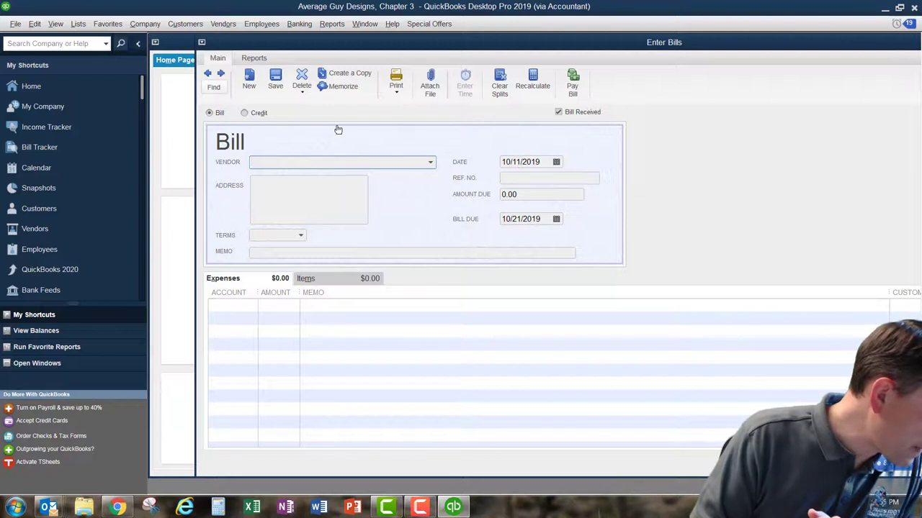
Choose GJB Wireless, Inc. as the bill's vendor.
{"action": "left_click", "coordinate": [431, 162]}
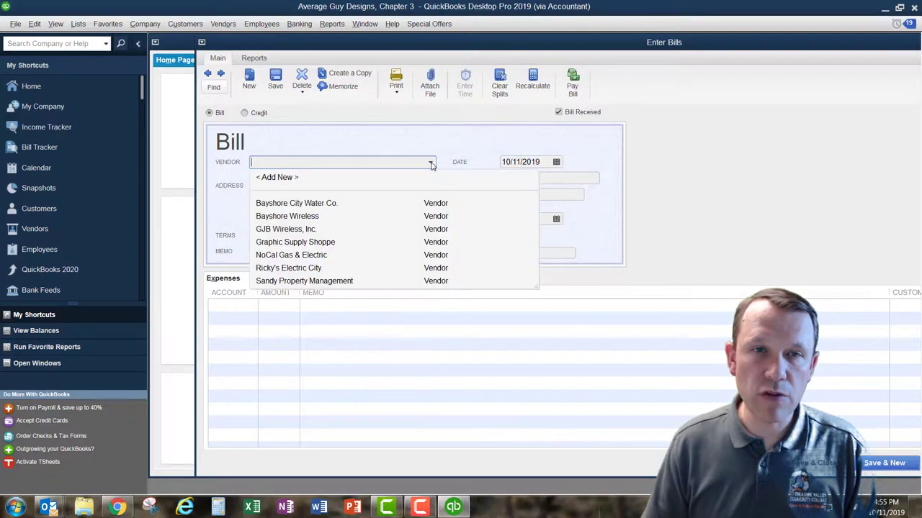
{"action": "left_click", "coordinate": [288, 229]}
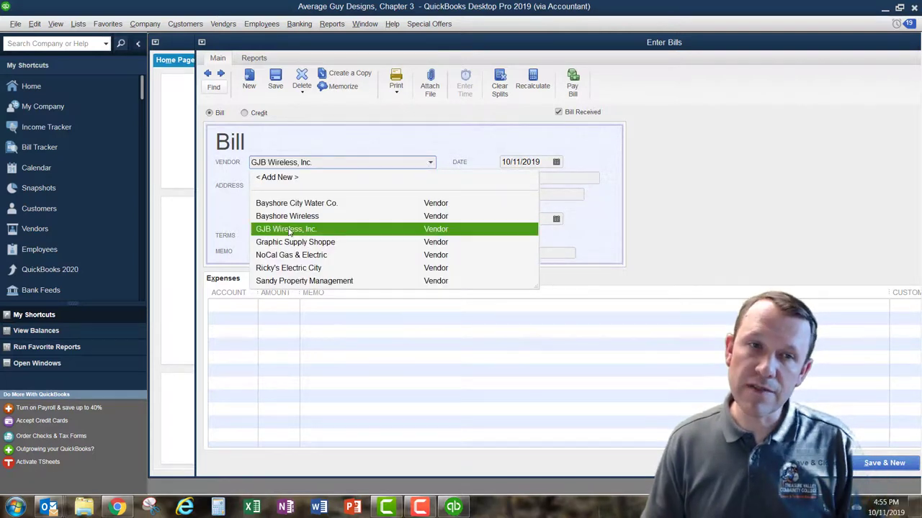
{"action": "left_click", "coordinate": [431, 164]}
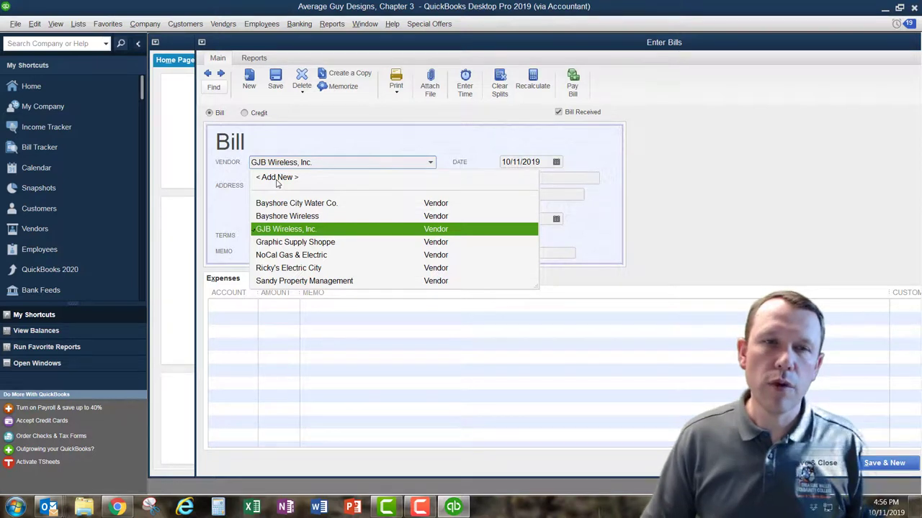
{"action": "left_click", "coordinate": [324, 230]}
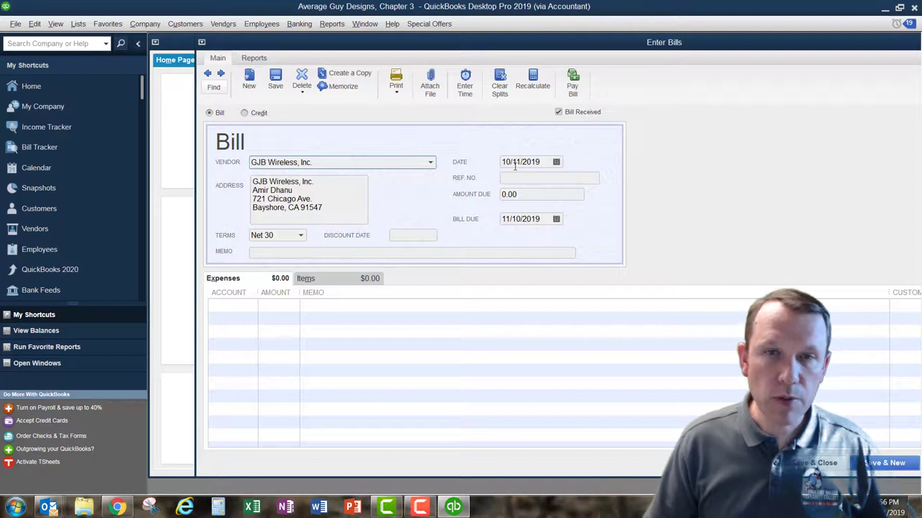
Date the bill 09/10/2023 and dismiss the warning that follows.
{"action": "left_click", "coordinate": [545, 163]}
{"action": "left_click_drag", "start_coordinate": [530, 162], "coordinate": [465, 163]}
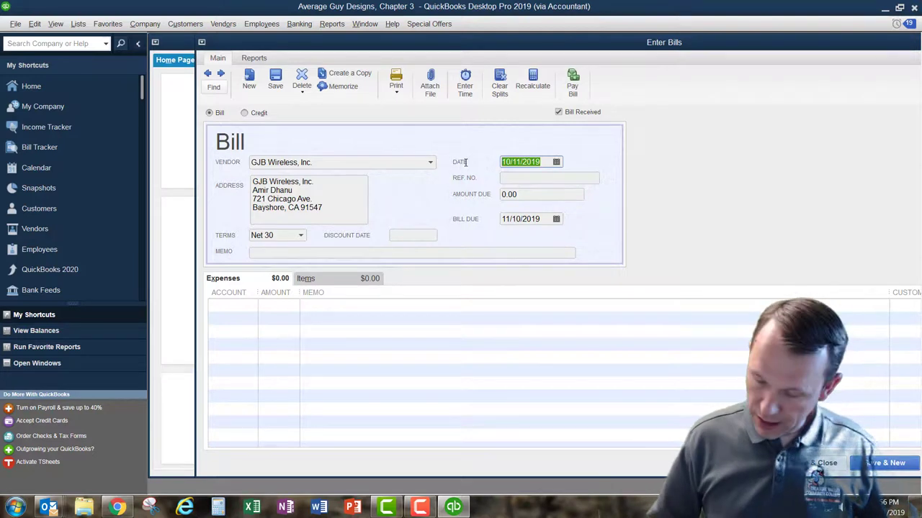
{"action": "type", "text": "09"}
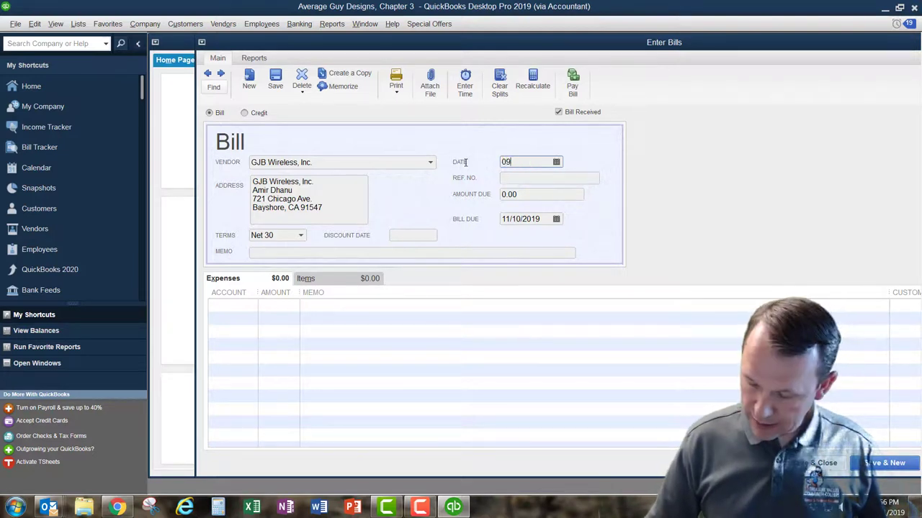
{"action": "type", "text": "10"}
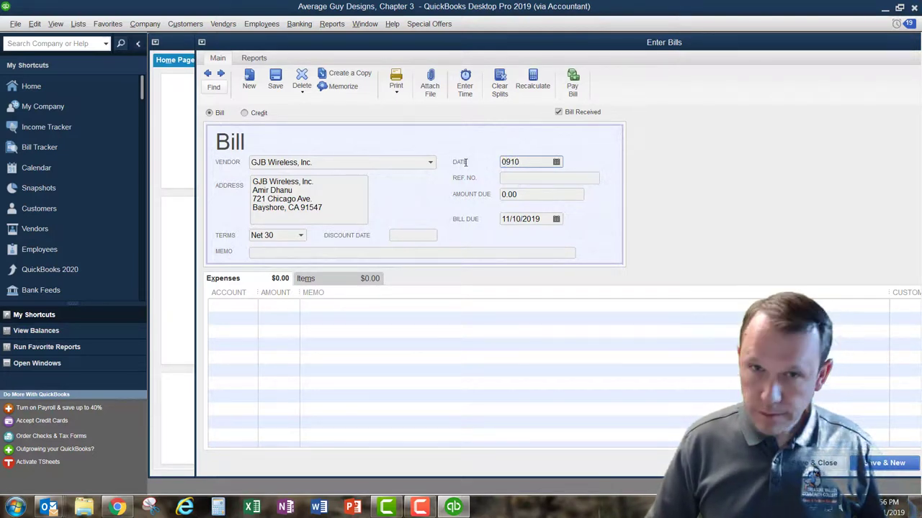
{"action": "type", "text": "23"}
{"action": "key", "text": "Return"}
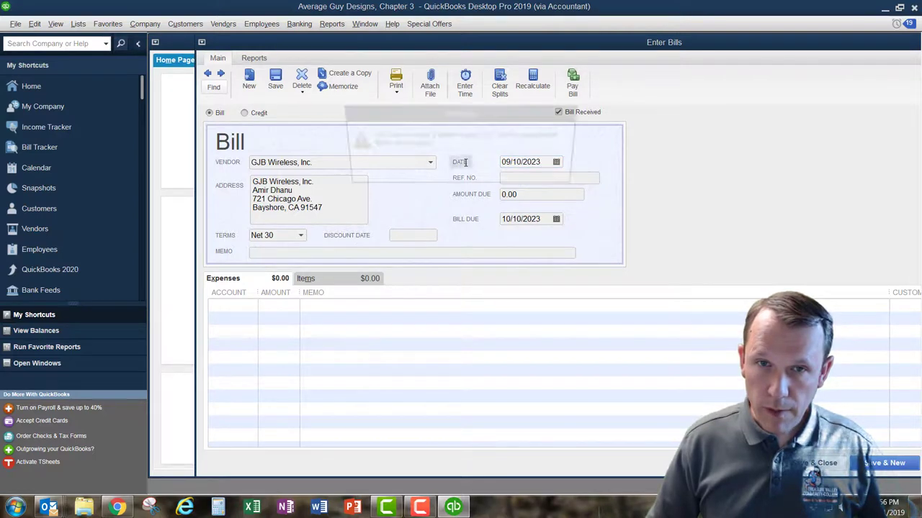
{"action": "left_click", "coordinate": [460, 164]}
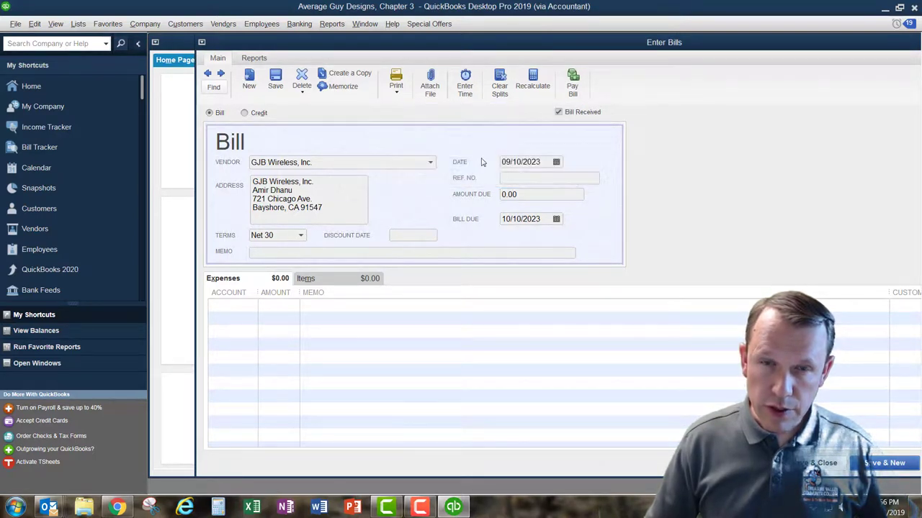
Enter the reference number 'Inv 0616 8/2023'.
{"action": "left_click", "coordinate": [541, 178]}
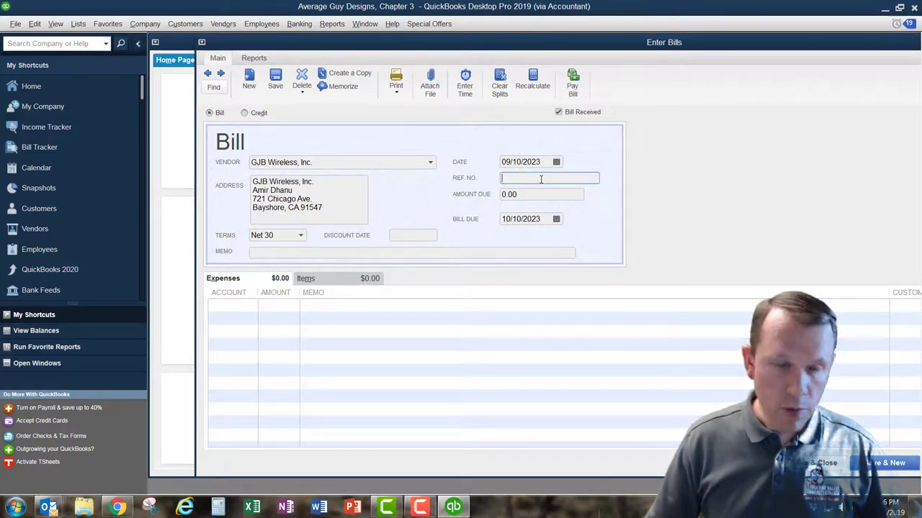
{"action": "type", "text": "Inv"}
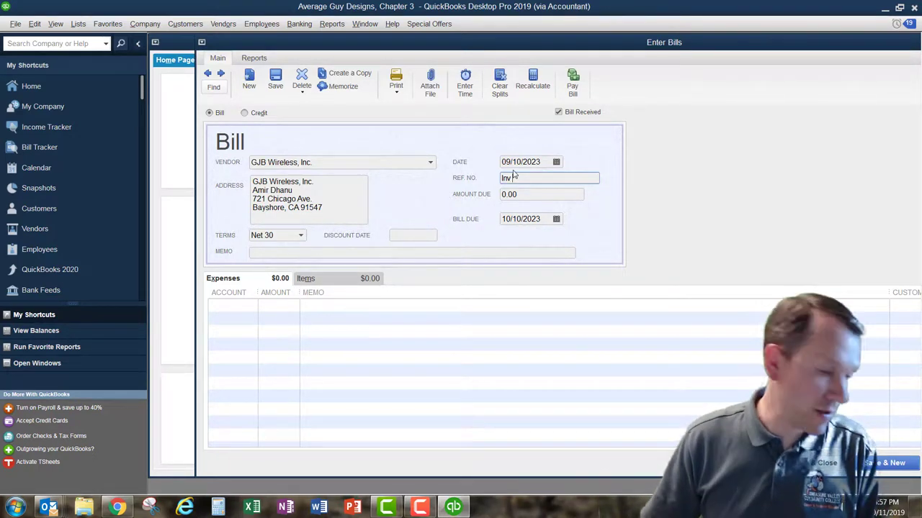
{"action": "type", "text": "5616"}
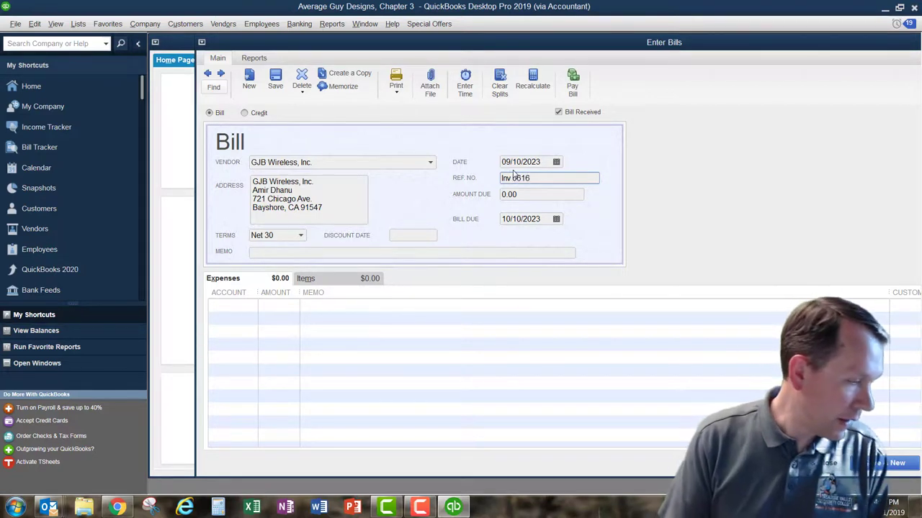
{"action": "type", "text": " 8"}
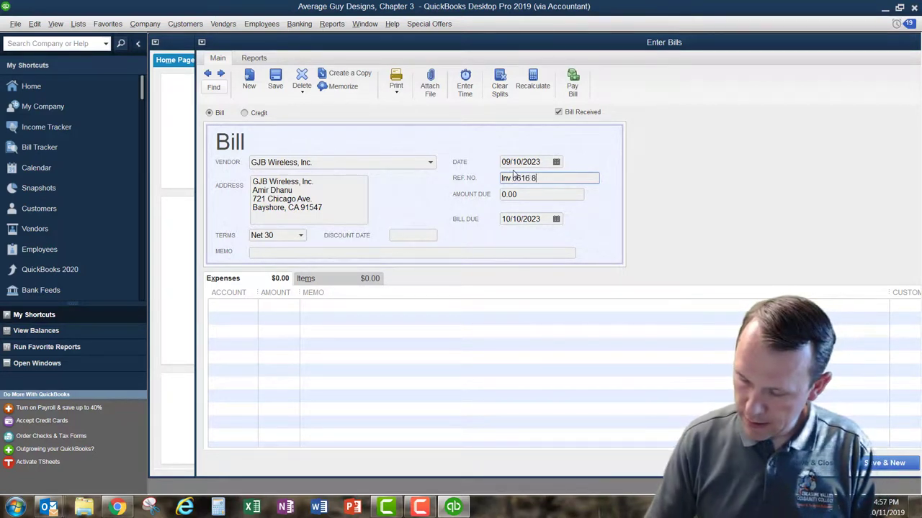
{"action": "type", "text": "/2023"}
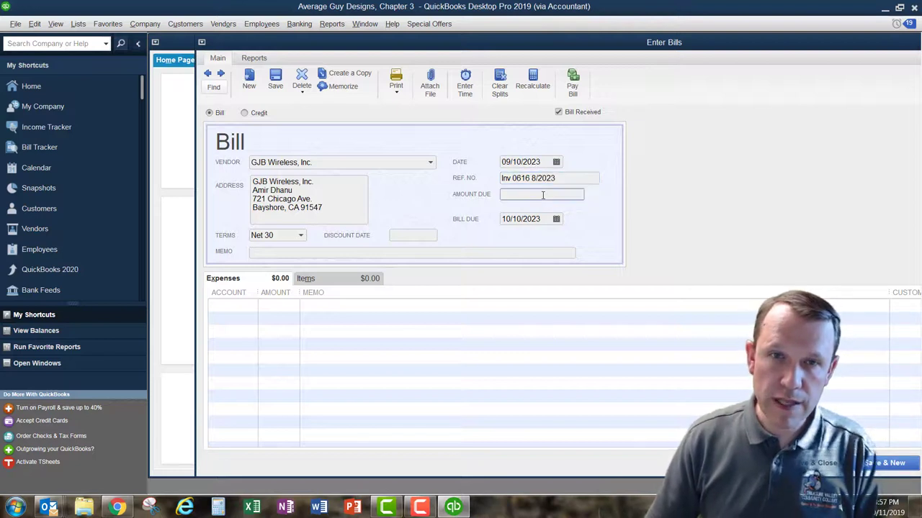
{"action": "left_click", "coordinate": [543, 195]}
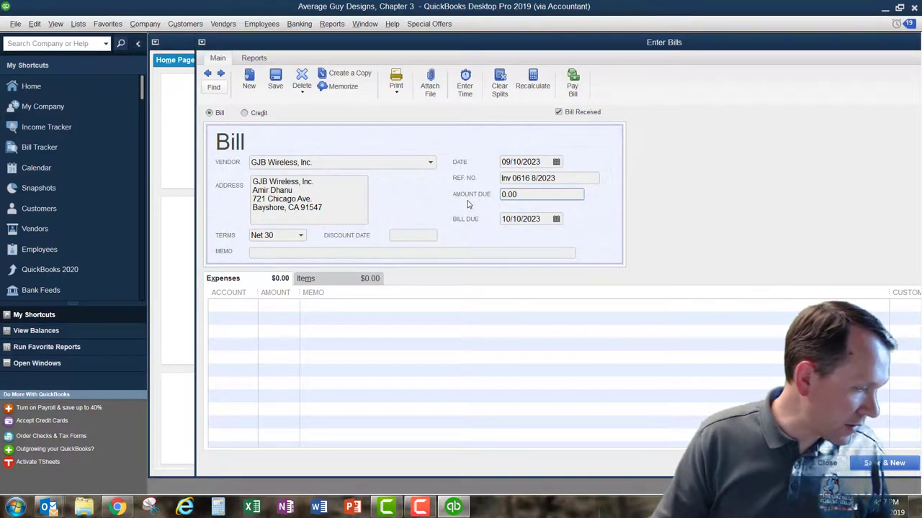
Set the bill's amount due to 61.28.
{"action": "left_click_drag", "start_coordinate": [518, 194], "coordinate": [452, 194]}
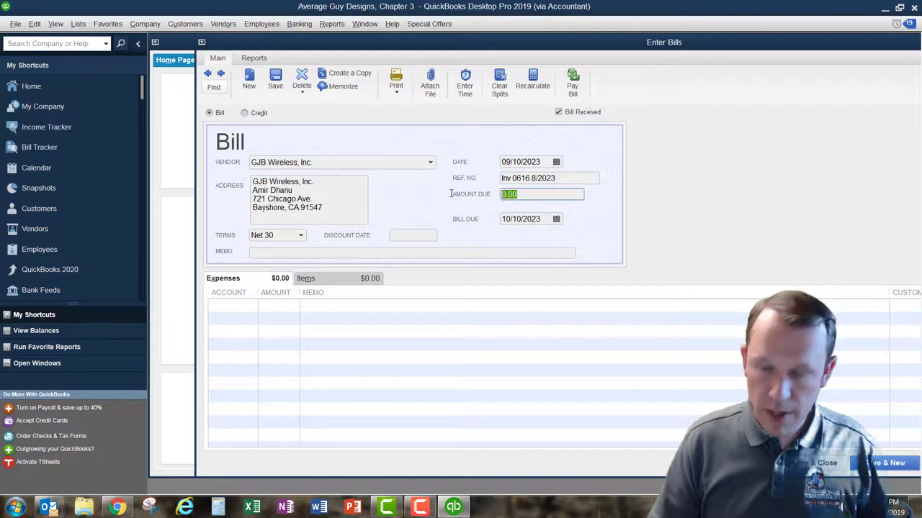
{"action": "type", "text": "61.28"}
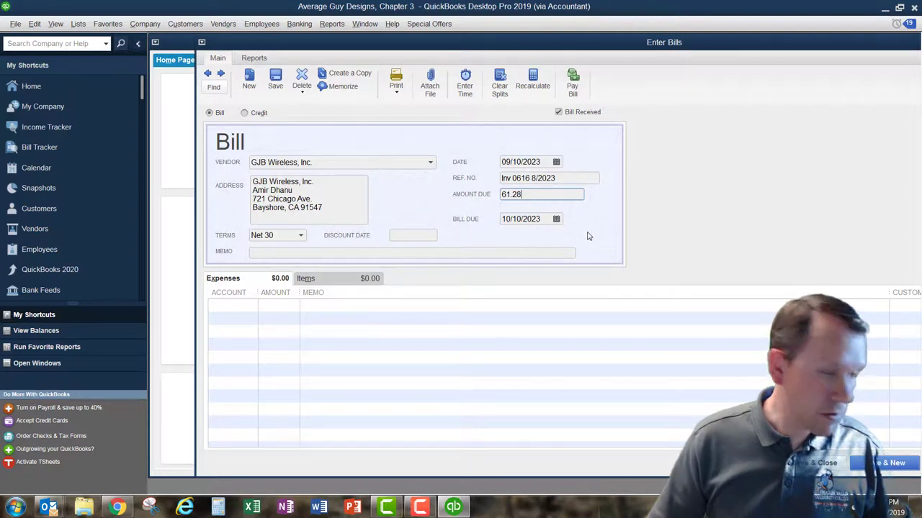
{"action": "left_click", "coordinate": [327, 301]}
{"action": "left_click", "coordinate": [319, 162]}
{"action": "key", "text": "ctrl+c"}
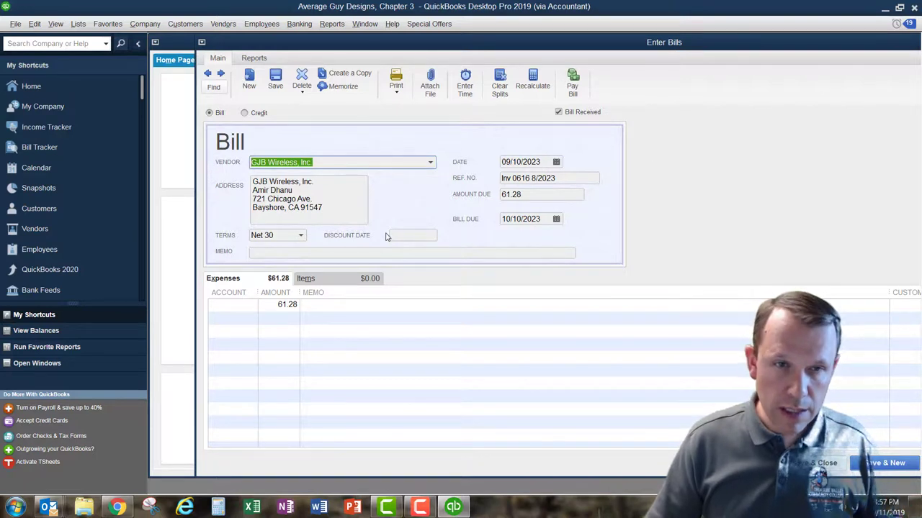
Fill the memo with 'GJB Wireless, Inc. Inv 0616 8/2023' by pasting the vendor name and reference.
{"action": "left_click", "coordinate": [367, 251]}
{"action": "key", "text": "ctrl+v"}
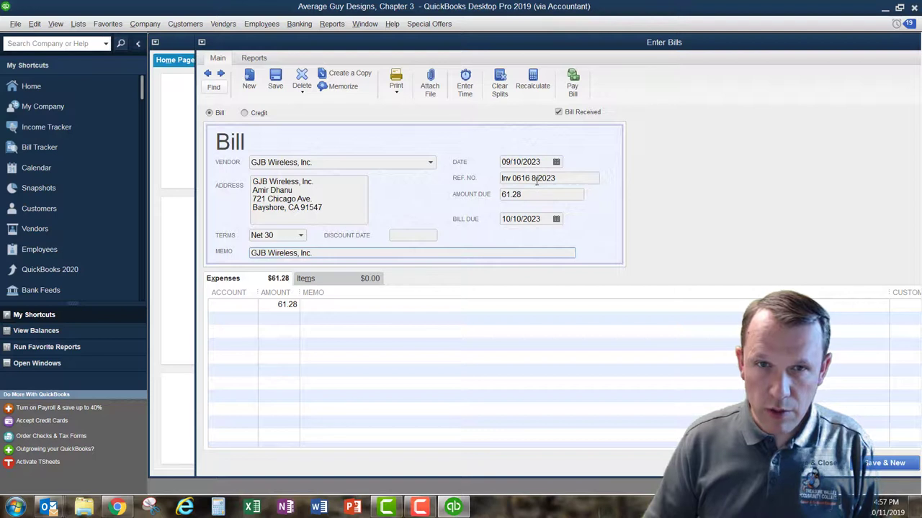
{"action": "left_click_drag", "start_coordinate": [560, 177], "coordinate": [466, 183]}
{"action": "key", "text": "ctrl+c"}
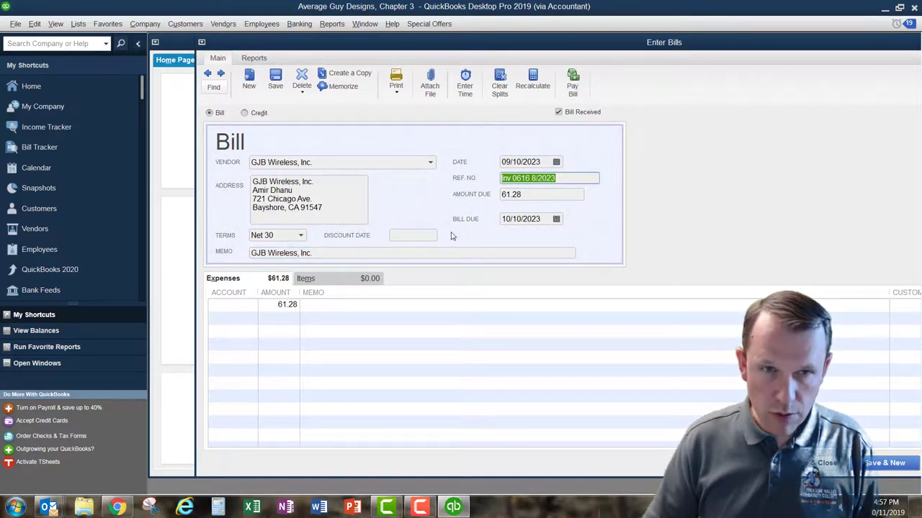
{"action": "left_click", "coordinate": [361, 253]}
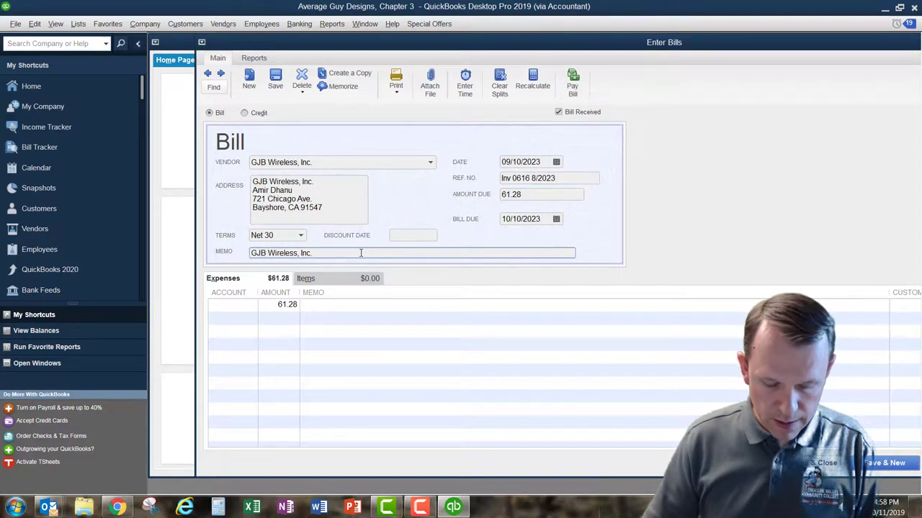
{"action": "key", "text": "ctrl+v"}
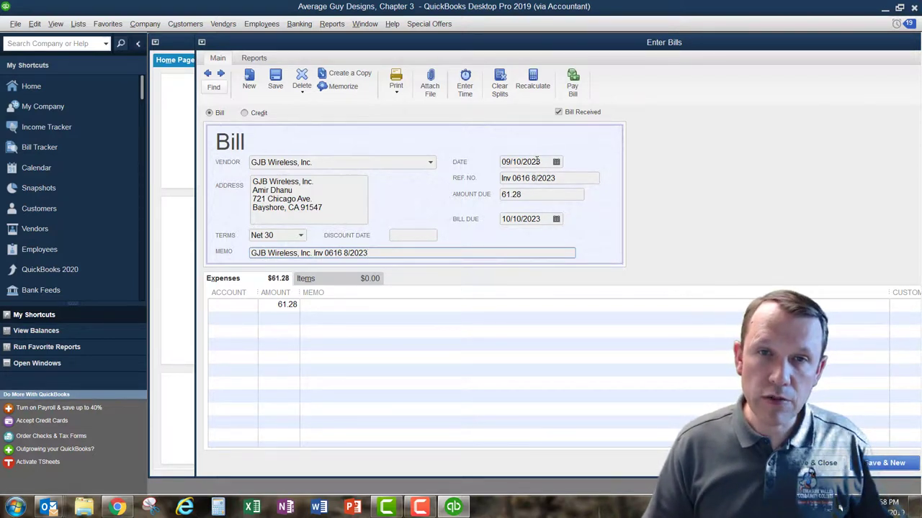
{"action": "left_click_drag", "start_coordinate": [540, 161], "coordinate": [476, 155]}
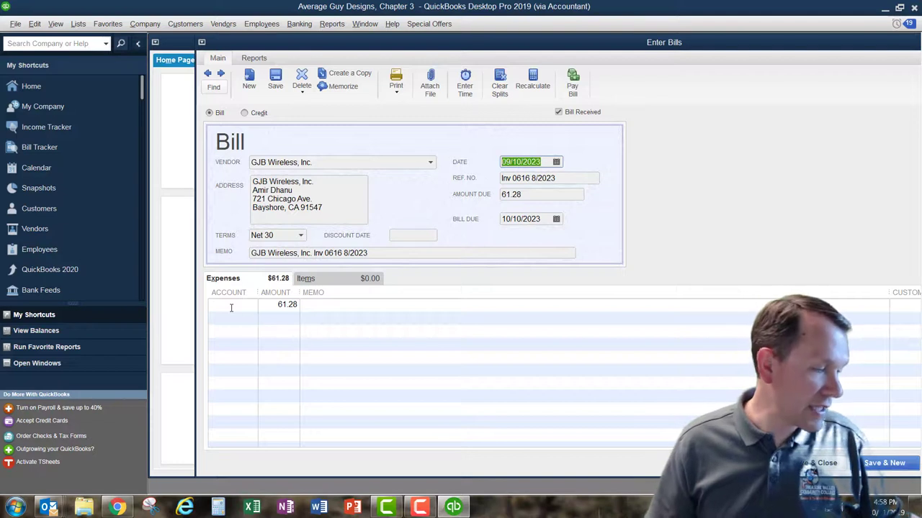
Code the expense line to 61700 · Computer and Internet Expenses and widen the Account column.
{"action": "left_click", "coordinate": [234, 306]}
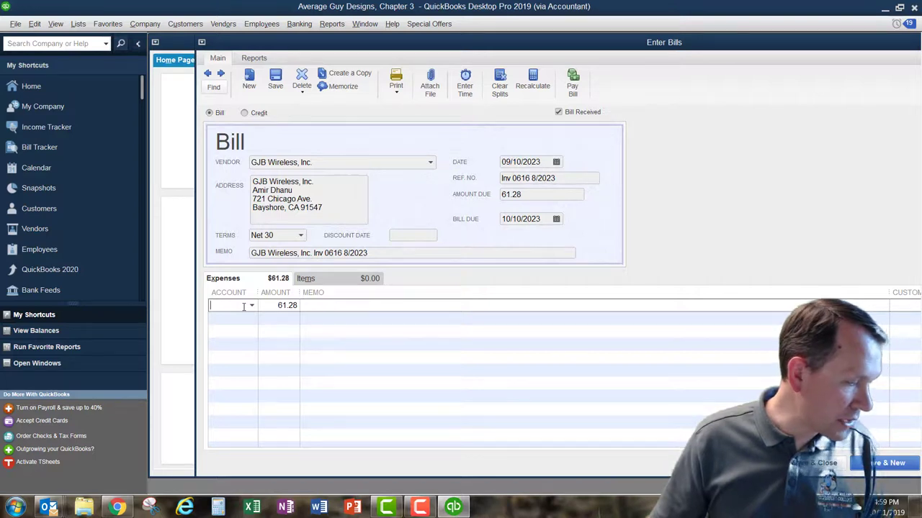
{"action": "type", "text": "co"}
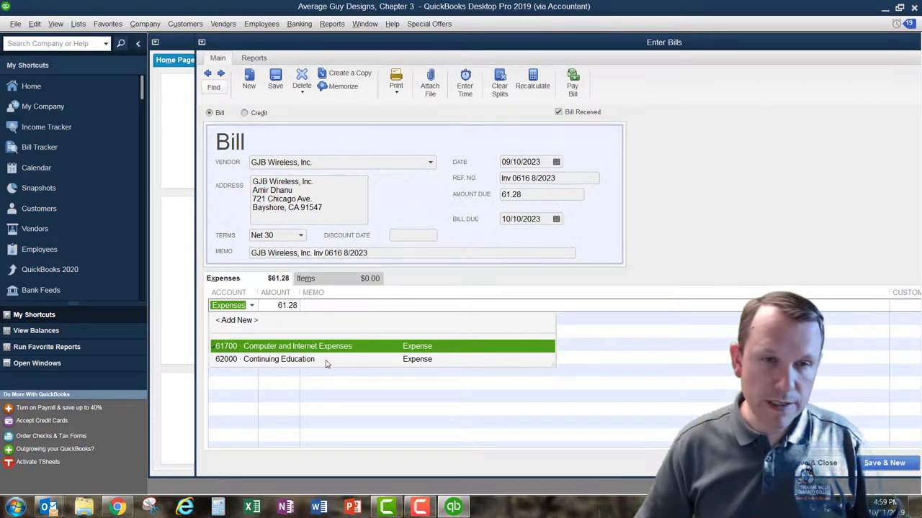
{"action": "left_click", "coordinate": [320, 346]}
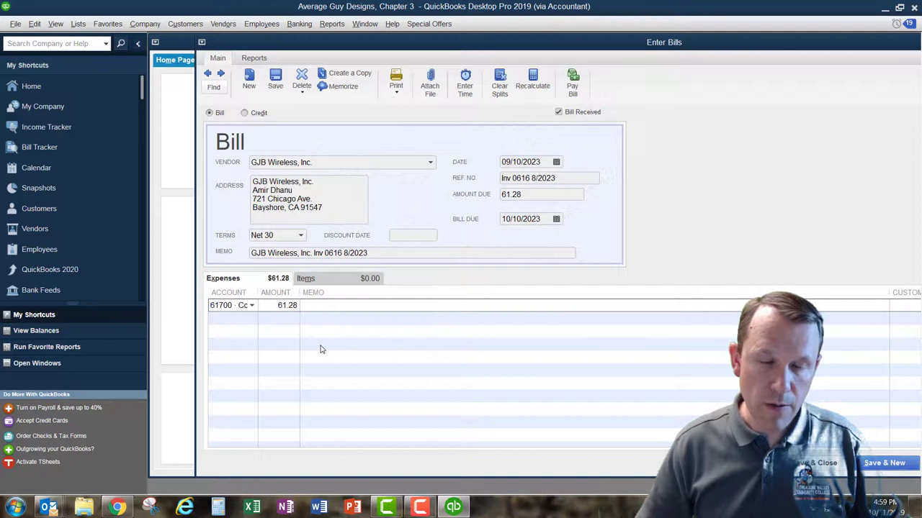
{"action": "left_click", "coordinate": [884, 44]}
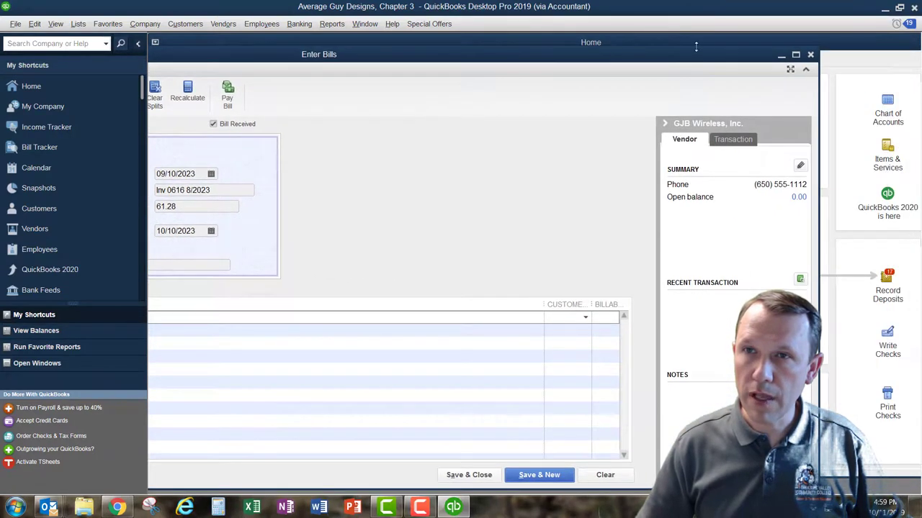
{"action": "left_click", "coordinate": [796, 55]}
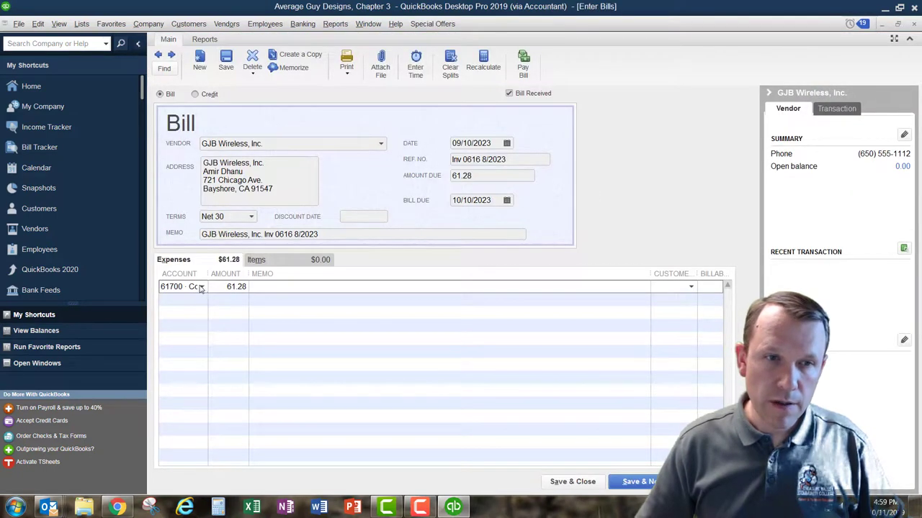
{"action": "left_click_drag", "start_coordinate": [213, 273], "coordinate": [309, 279]}
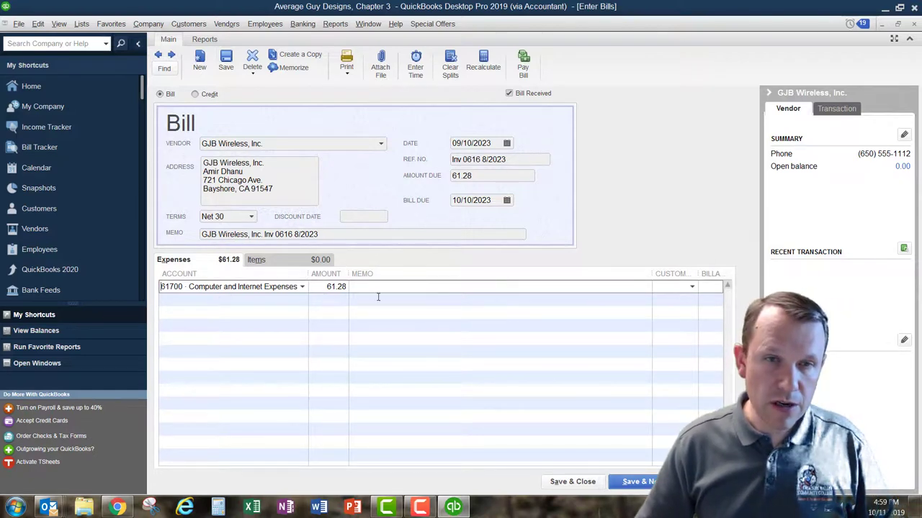
Cut and restore the header memo text, then move down to the expense line memo.
{"action": "left_click", "coordinate": [323, 233]}
{"action": "left_click_drag", "start_coordinate": [323, 234], "coordinate": [202, 234]}
{"action": "key", "text": "ctrl+x"}
{"action": "key", "text": "ctrl+z"}
{"action": "left_click", "coordinate": [405, 288]}
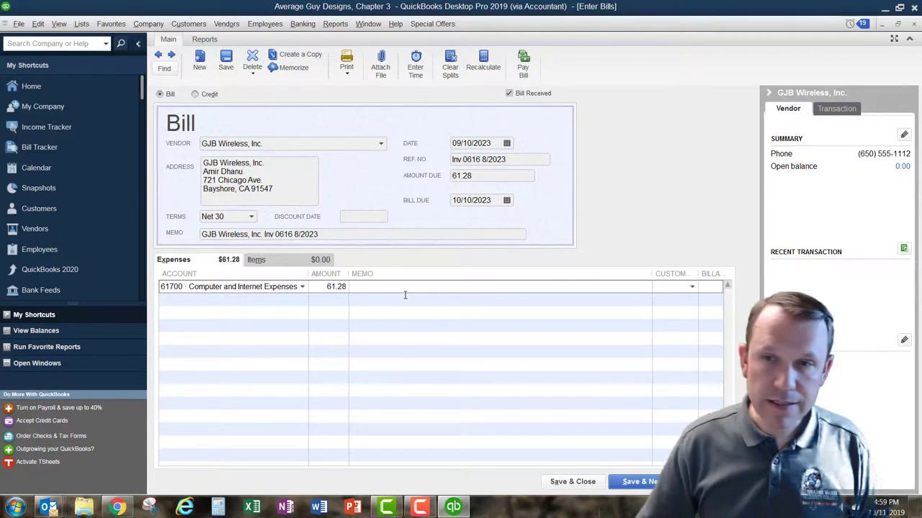
{"action": "left_click", "coordinate": [533, 362]}
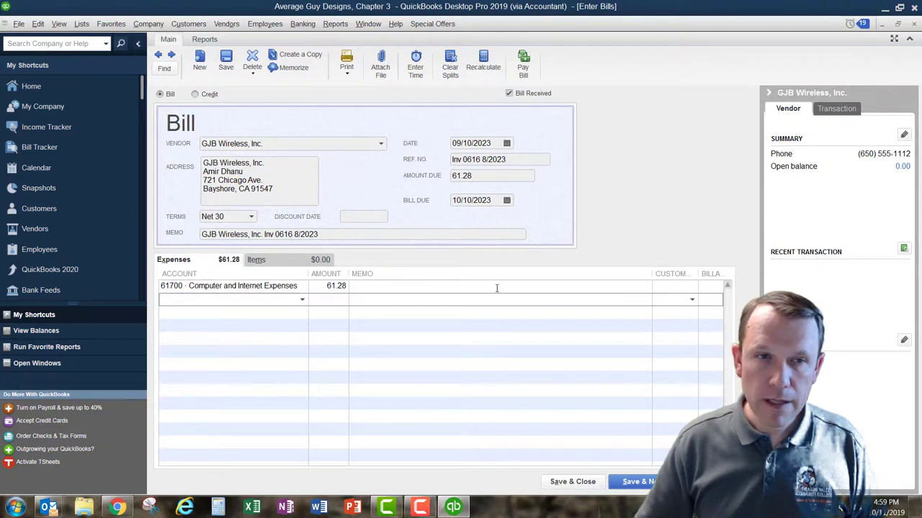
{"action": "left_click", "coordinate": [263, 262]}
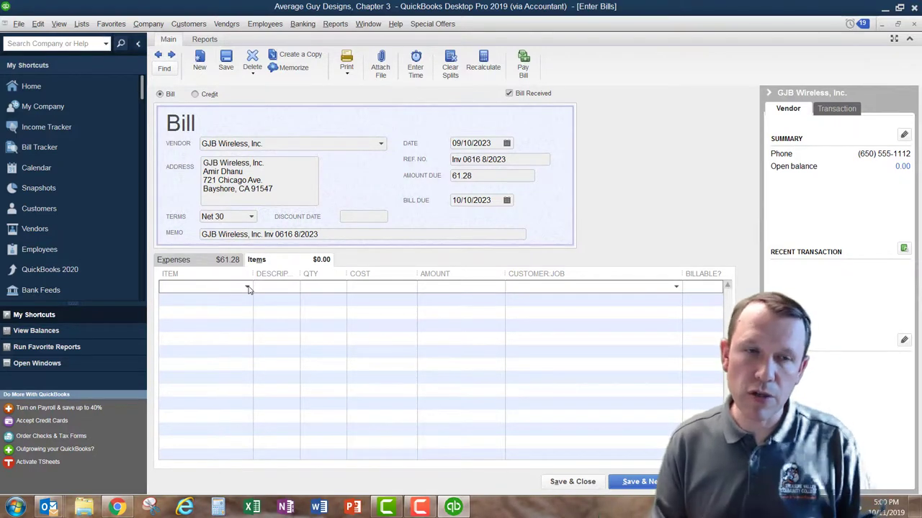
{"action": "left_click", "coordinate": [189, 262]}
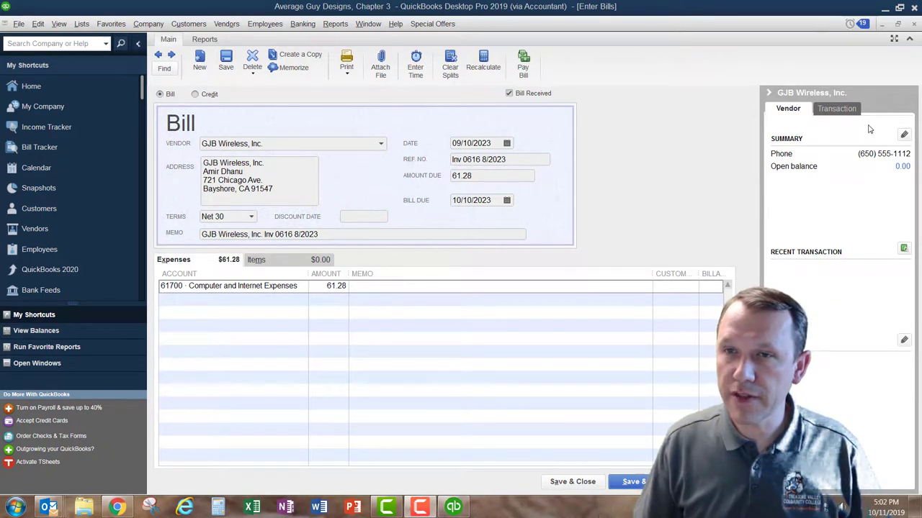
Set GJB Wireless's vendor record to prefill 61700 · Computer and Internet Expenses on bills.
{"action": "left_click", "coordinate": [904, 136]}
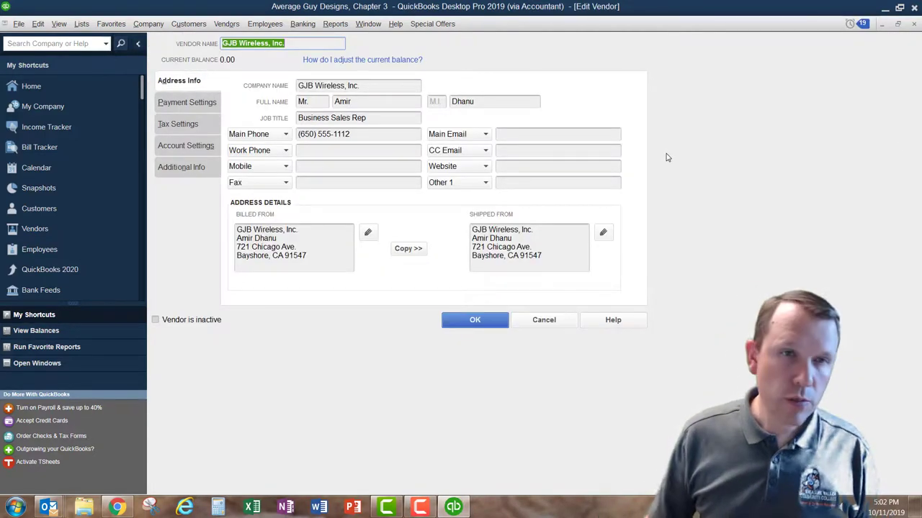
{"action": "left_click", "coordinate": [188, 148]}
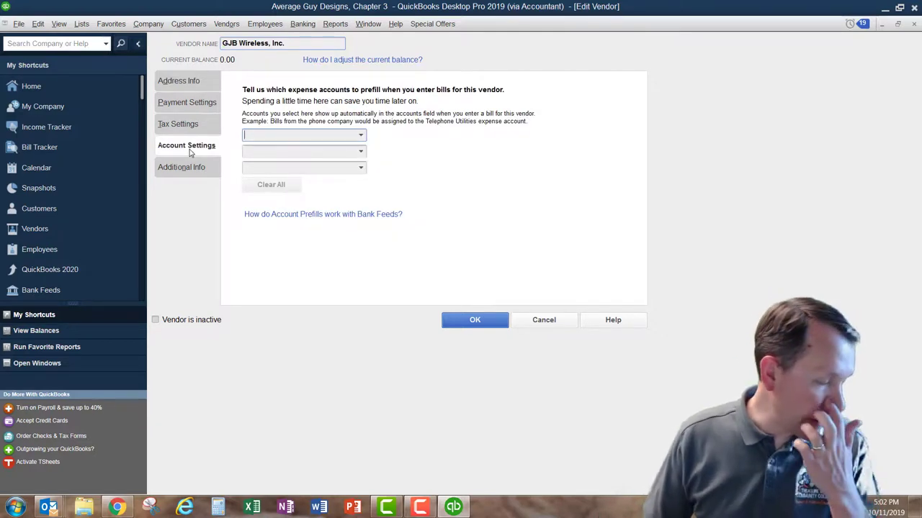
{"action": "left_click", "coordinate": [361, 137]}
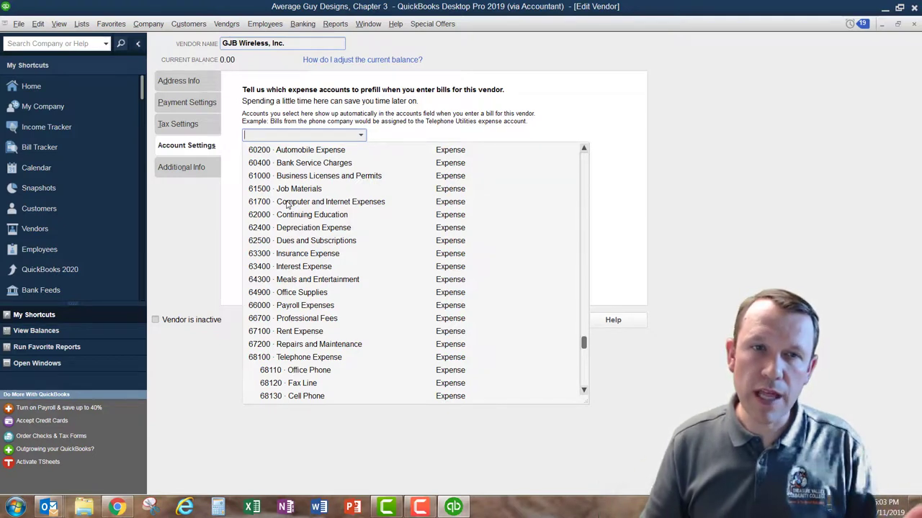
{"action": "left_click", "coordinate": [287, 203]}
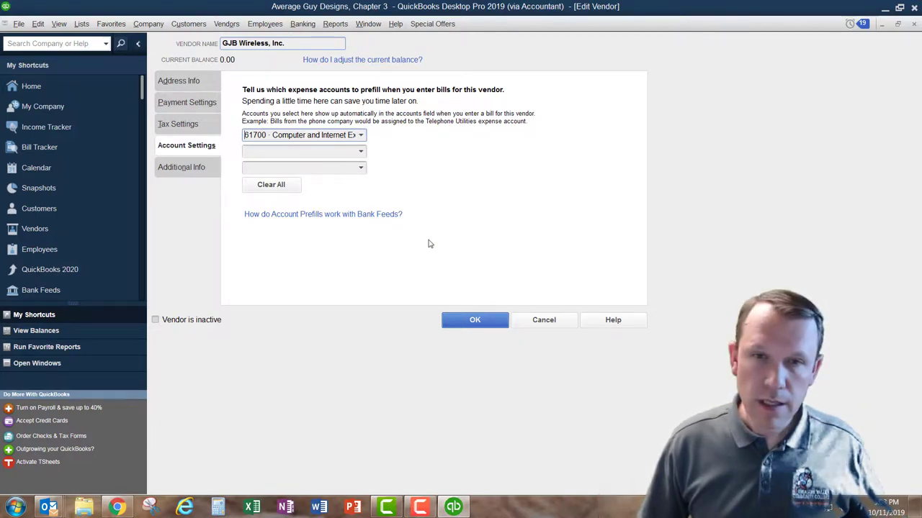
{"action": "left_click", "coordinate": [473, 321]}
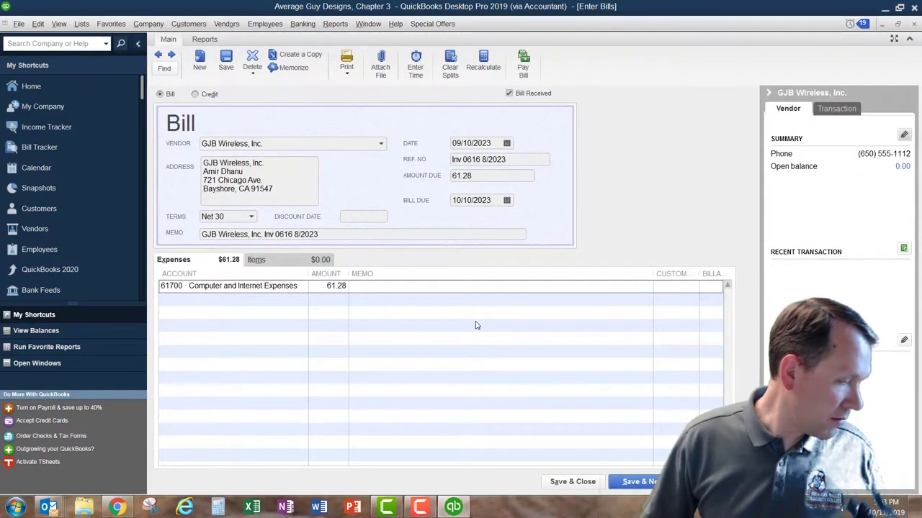
Change GJB Wireless's payment terms to Net 15, making the bill due 09/25/2023.
{"action": "left_click", "coordinate": [904, 136]}
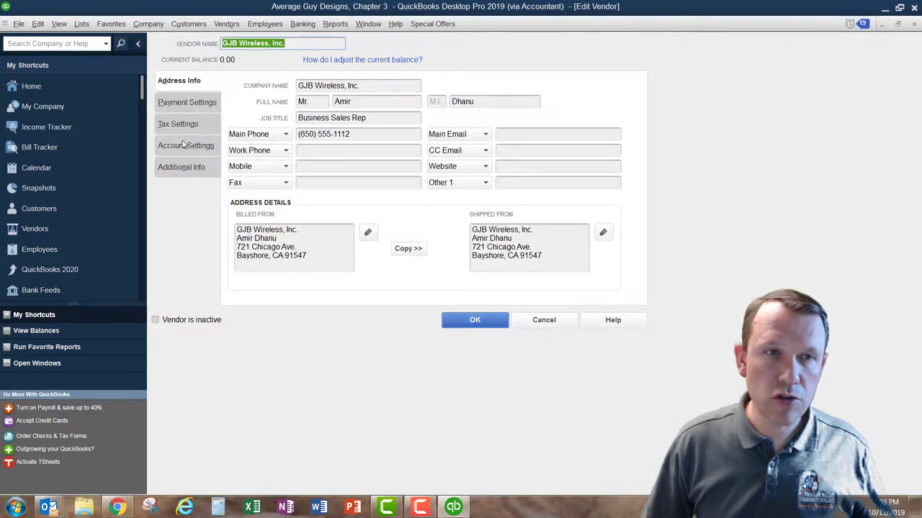
{"action": "left_click", "coordinate": [180, 169]}
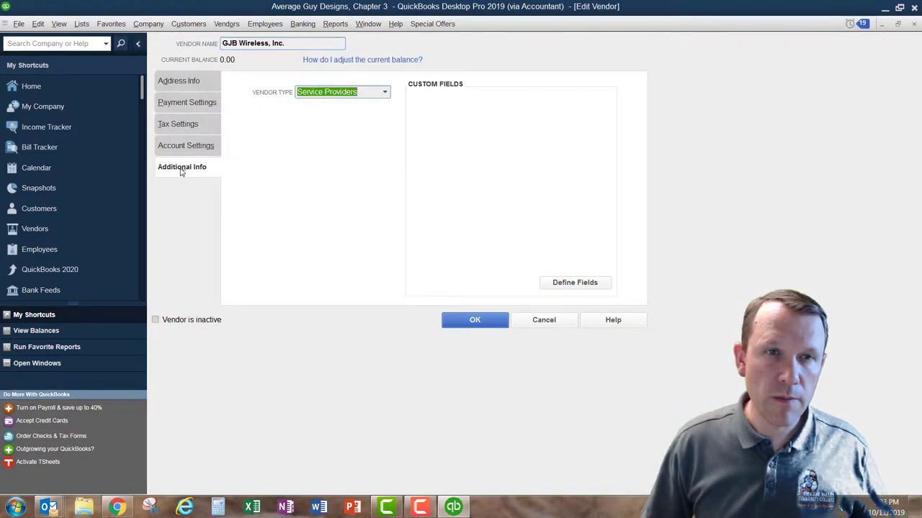
{"action": "left_click", "coordinate": [183, 140]}
{"action": "left_click", "coordinate": [190, 108]}
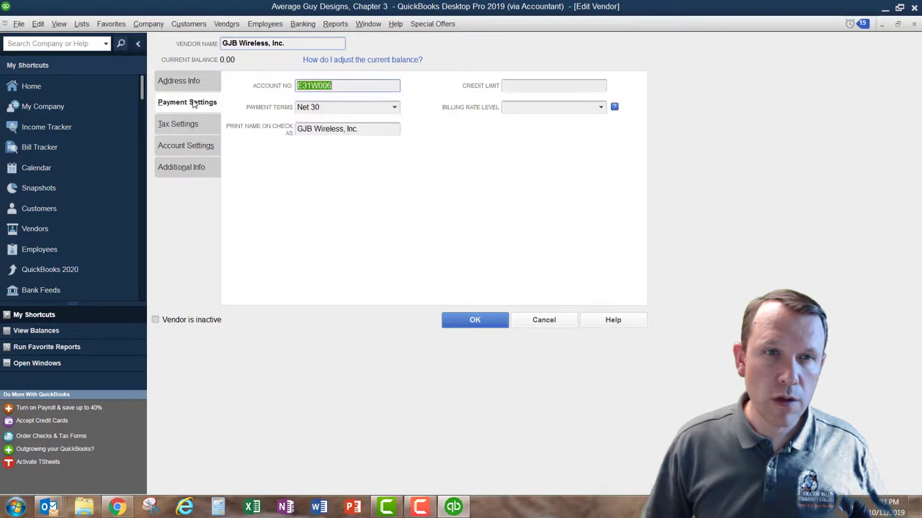
{"action": "left_click", "coordinate": [395, 108]}
{"action": "left_click", "coordinate": [317, 203]}
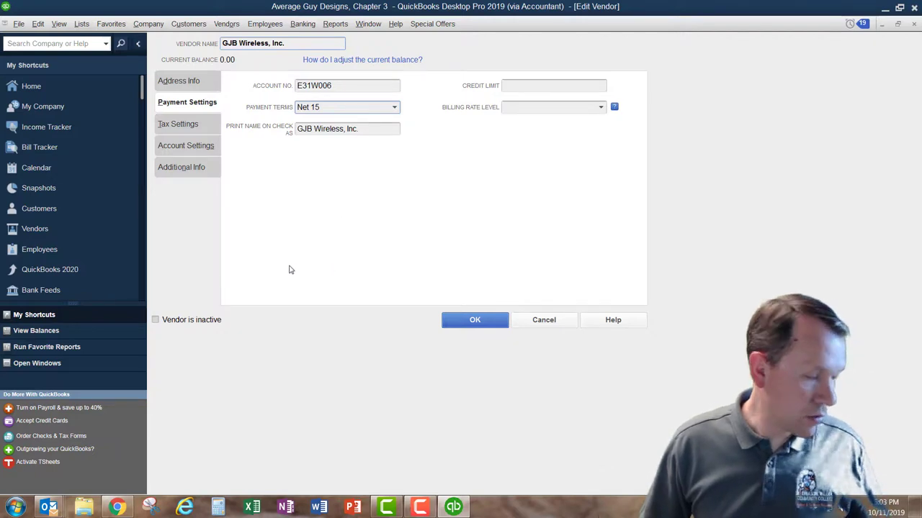
{"action": "left_click", "coordinate": [468, 317]}
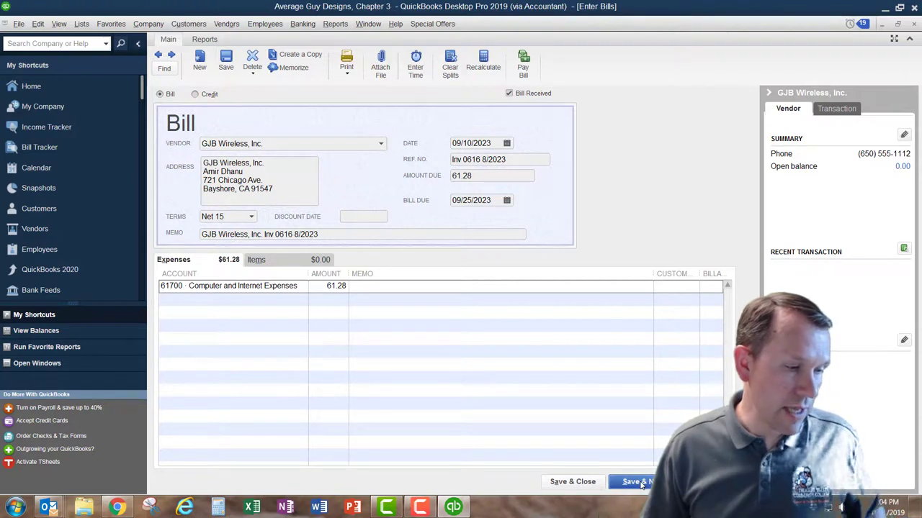
Save the GJB Wireless bill with Save & New and close the Enter Bills window.
{"action": "left_click", "coordinate": [637, 482]}
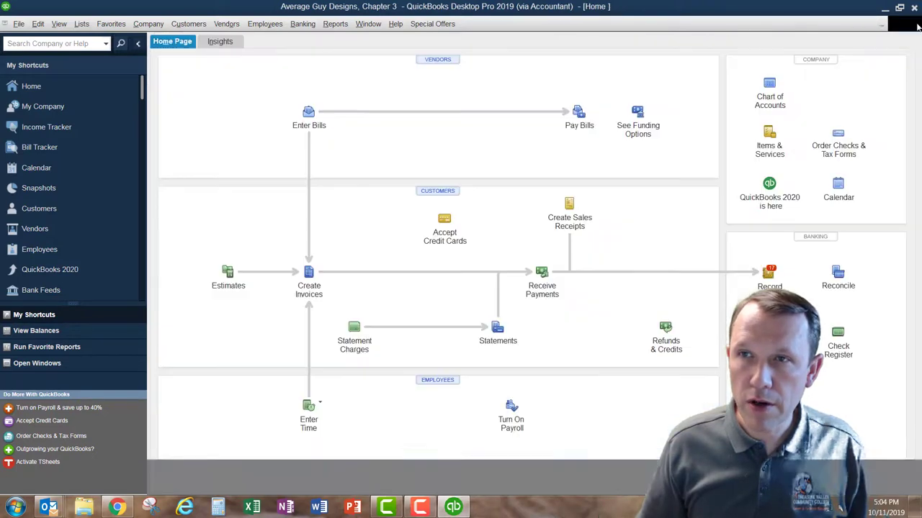
{"action": "left_click", "coordinate": [914, 23]}
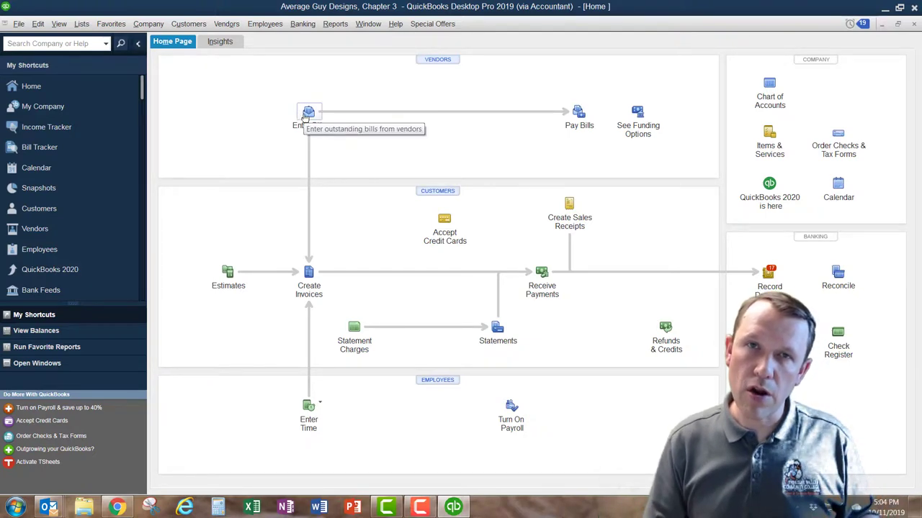
In Pay Bills, select the 61.28 GJB Wireless bill, paying from 10000 · Checking by check to be printed.
{"action": "left_click", "coordinate": [579, 117]}
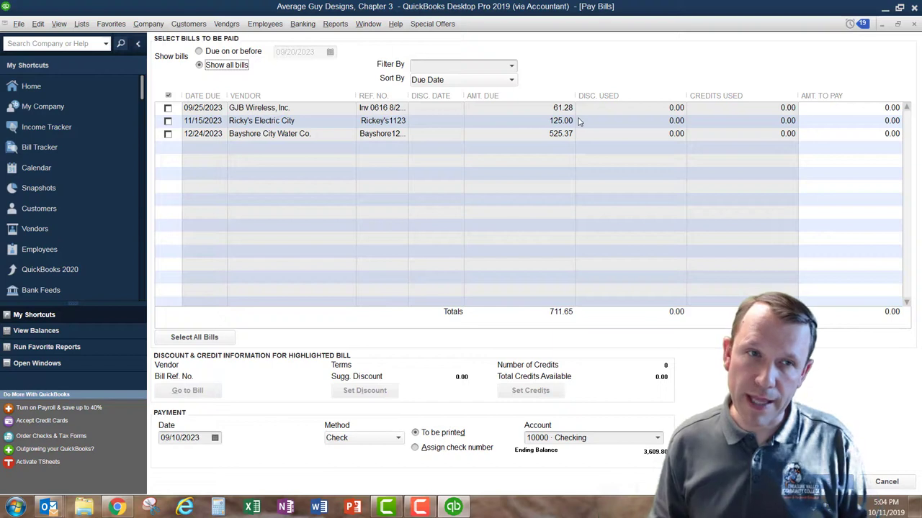
{"action": "left_click", "coordinate": [168, 107]}
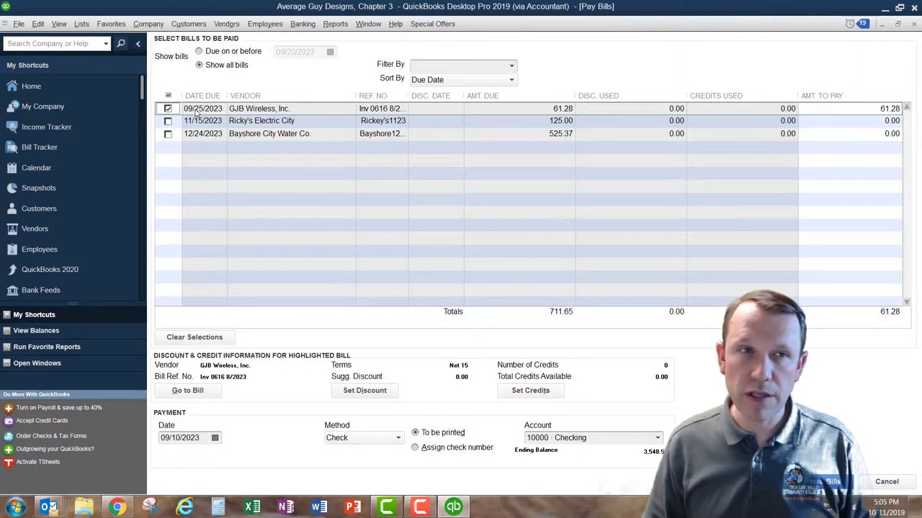
{"action": "left_click", "coordinate": [169, 108]}
{"action": "left_click", "coordinate": [169, 108]}
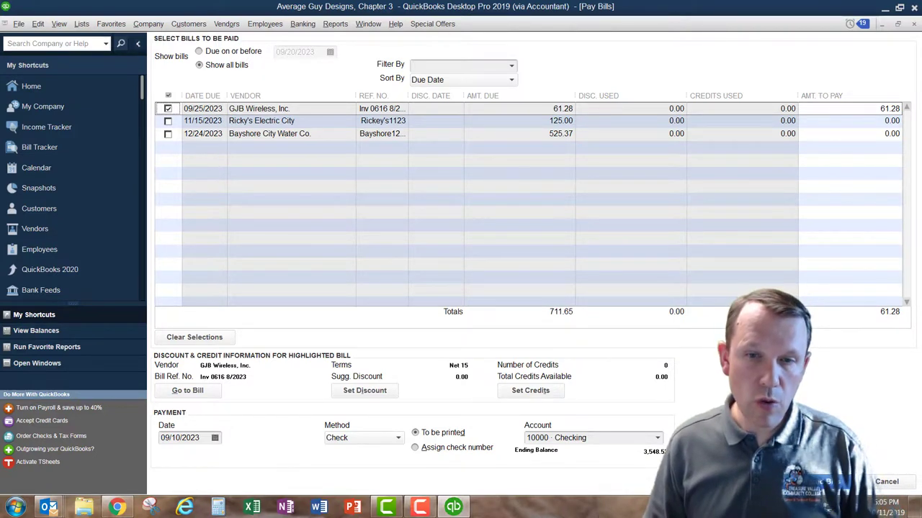
{"action": "left_click", "coordinate": [658, 439]}
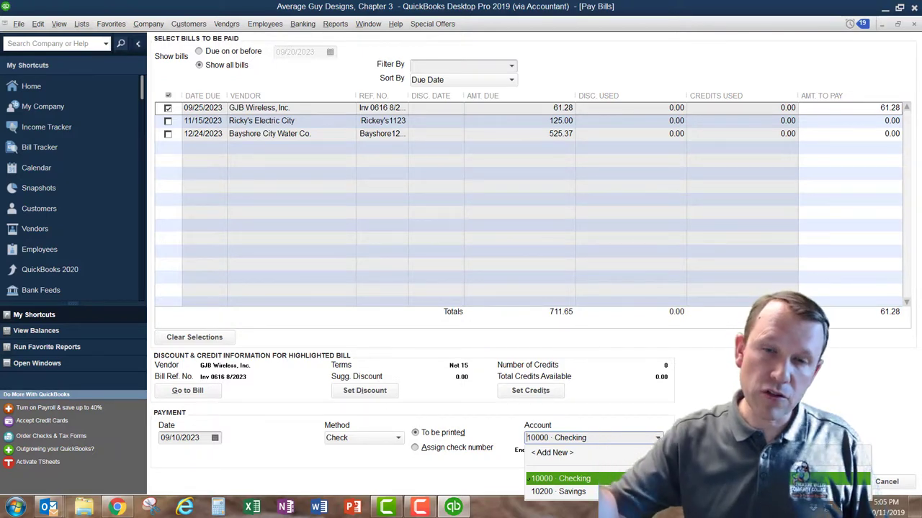
{"action": "left_click", "coordinate": [529, 479]}
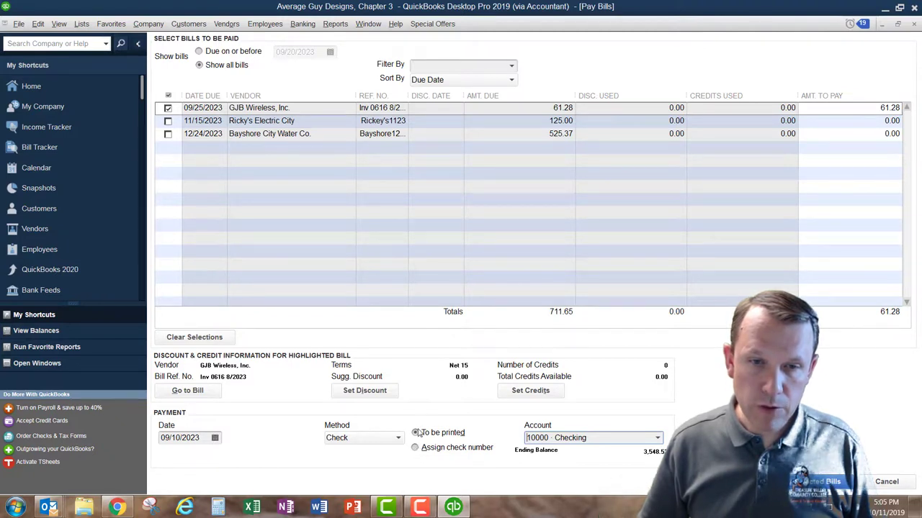
{"action": "left_click", "coordinate": [417, 434]}
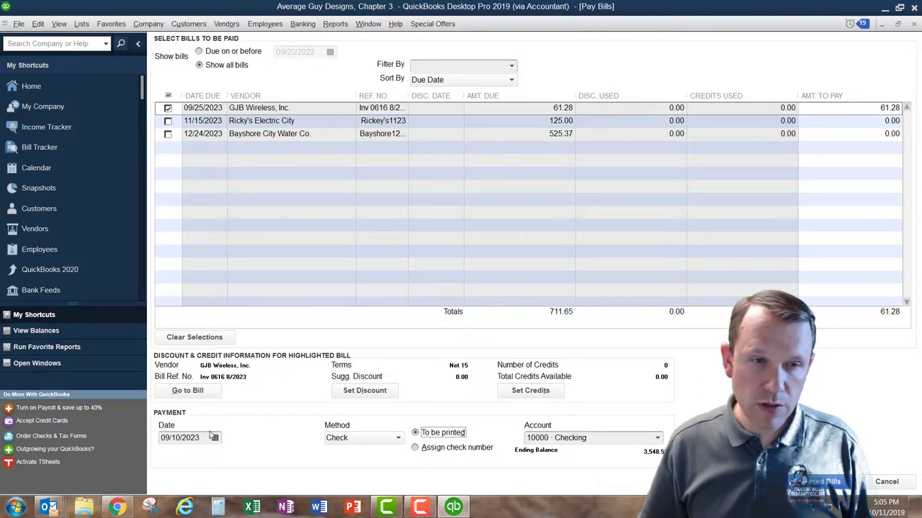
Date the payment 09/18/2023 and pay the selected GJB Wireless bill.
{"action": "left_click", "coordinate": [203, 437]}
{"action": "double_click", "coordinate": [173, 437]}
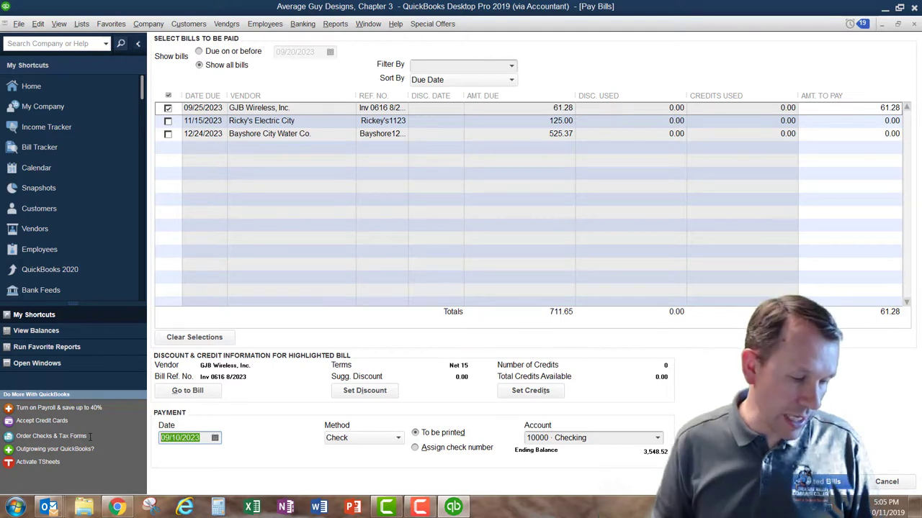
{"action": "type", "text": "0"}
{"action": "type", "text": "8"}
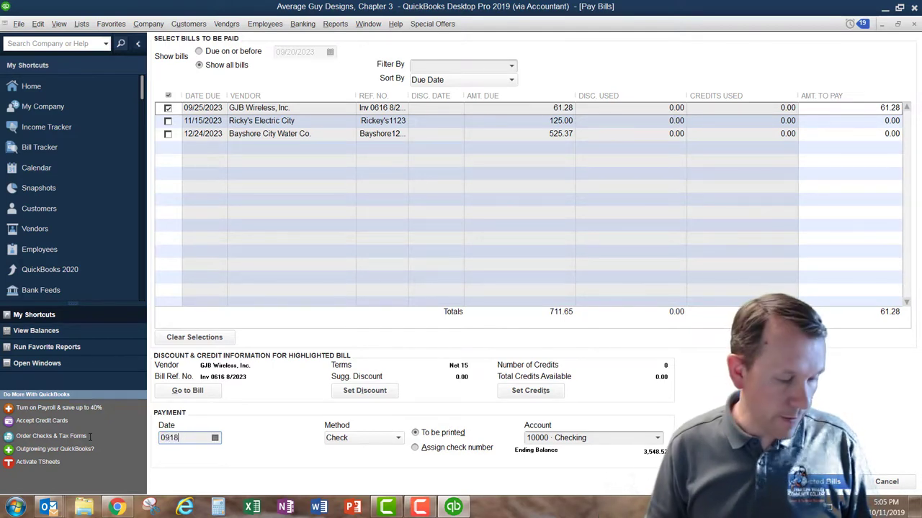
{"action": "type", "text": "23"}
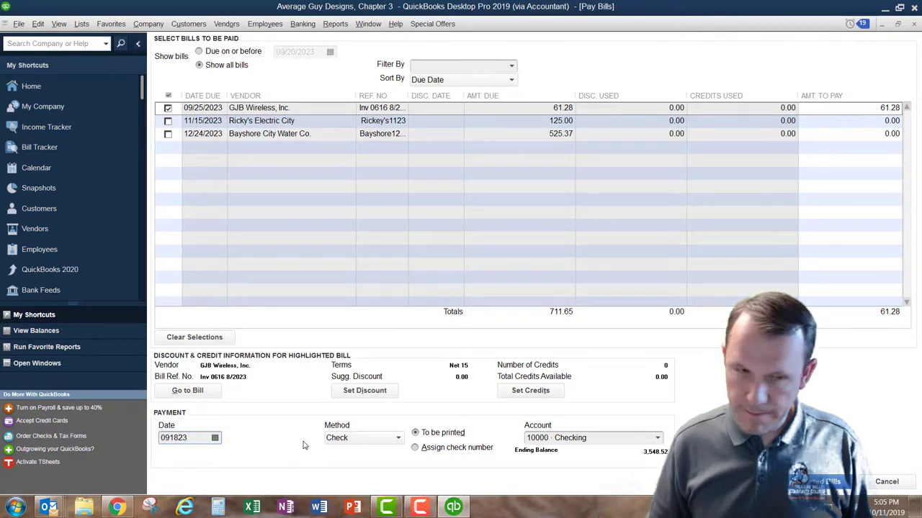
{"action": "key", "text": "Return"}
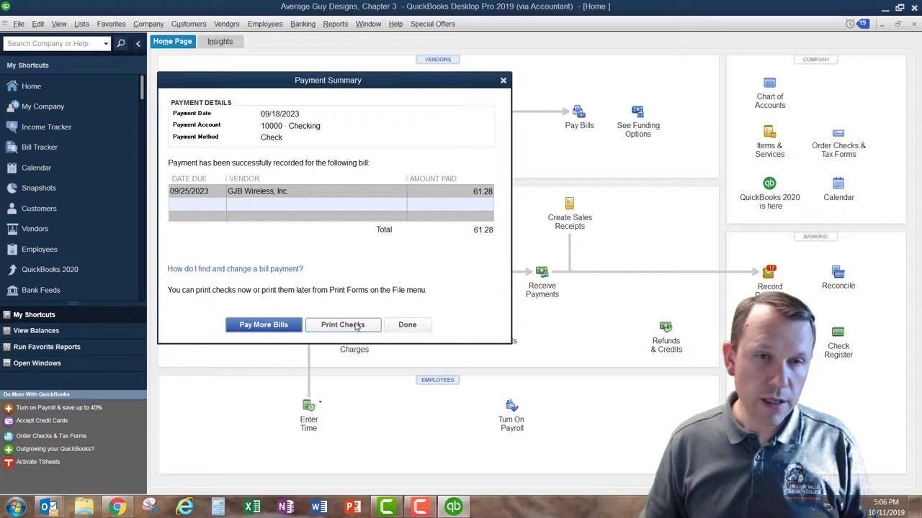
Bring up Select Checks to Print, listing two checks totaling $586.65 starting at number 1248.
{"action": "left_click", "coordinate": [356, 325]}
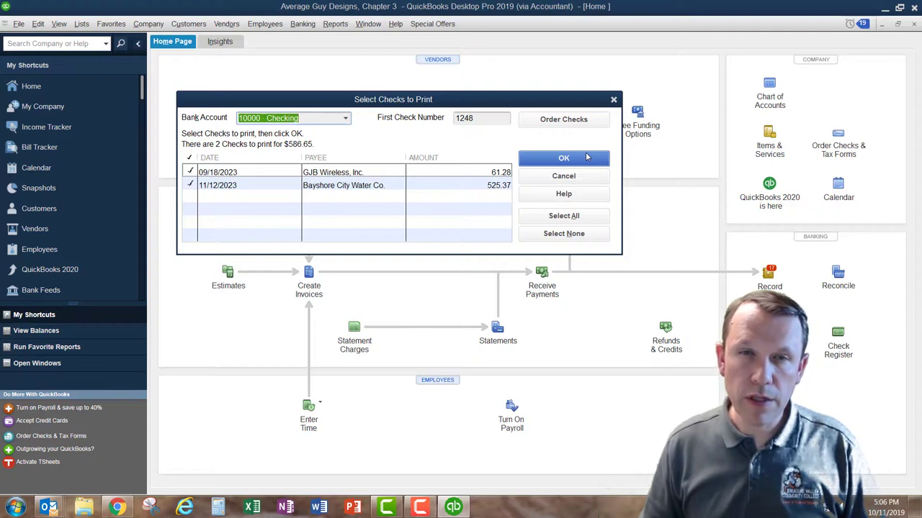
{"action": "left_click_drag", "start_coordinate": [477, 118], "coordinate": [404, 120]}
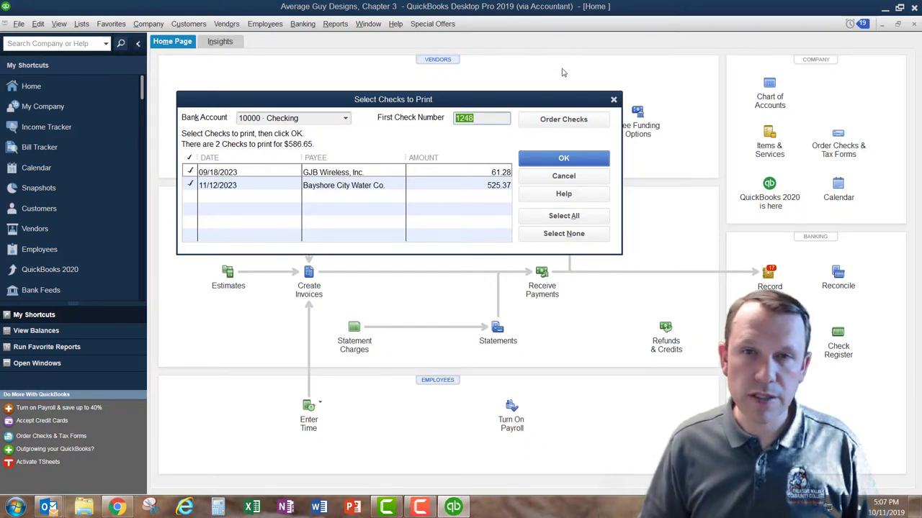
Accept the checks and look through the Print Checks settings tabs, choosing the Wallet check style.
{"action": "left_click", "coordinate": [566, 159]}
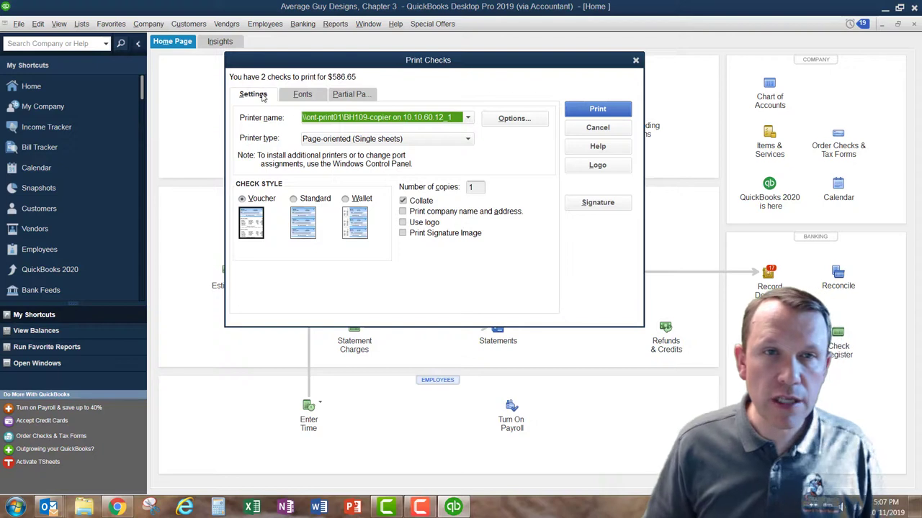
{"action": "left_click", "coordinate": [305, 95]}
{"action": "left_click", "coordinate": [361, 96]}
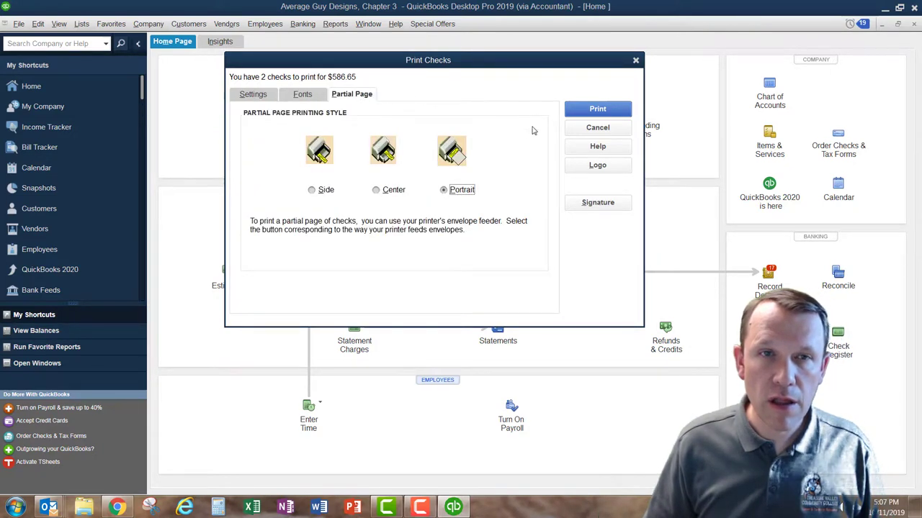
{"action": "left_click", "coordinate": [304, 96]}
{"action": "left_click", "coordinate": [257, 98]}
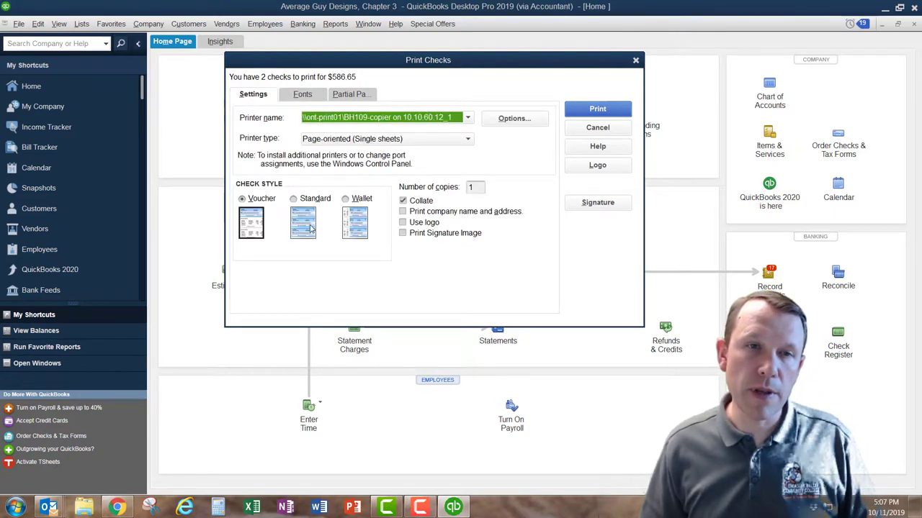
{"action": "left_click", "coordinate": [346, 200]}
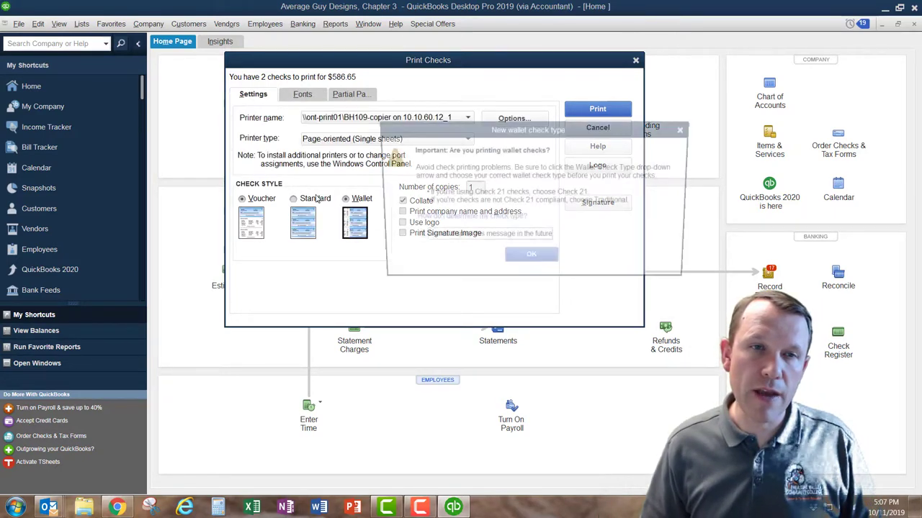
{"action": "left_click", "coordinate": [530, 260]}
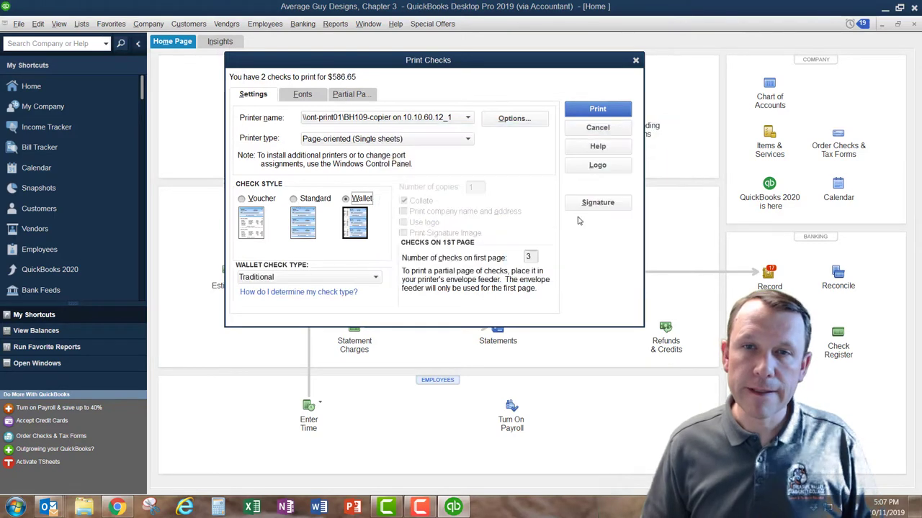
Cancel printing and reopen Pay Bills, showing the Ricky's Electric City and Bayshore City Water Co. bills.
{"action": "left_click", "coordinate": [601, 127]}
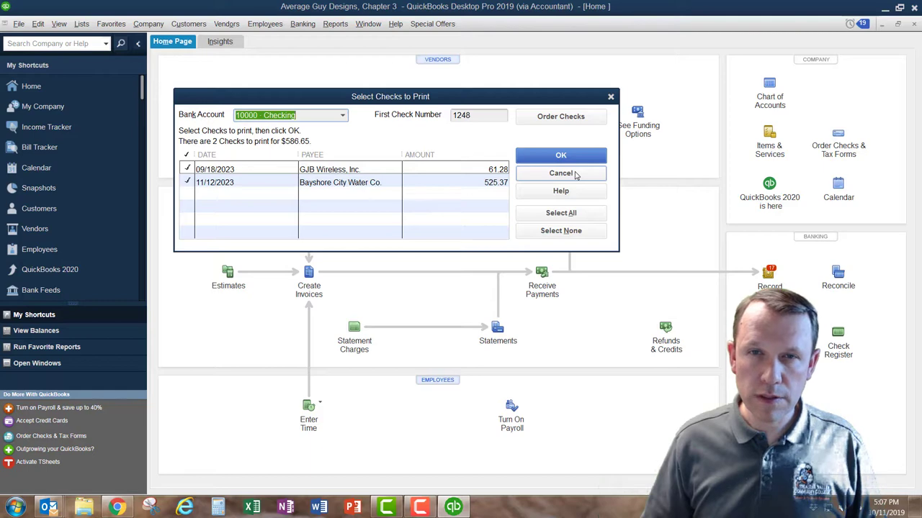
{"action": "left_click", "coordinate": [561, 173]}
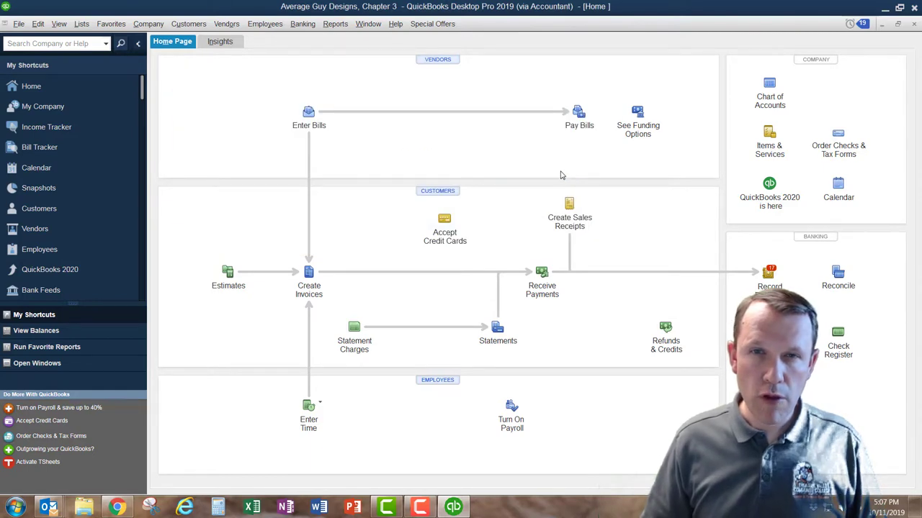
{"action": "left_click", "coordinate": [584, 121]}
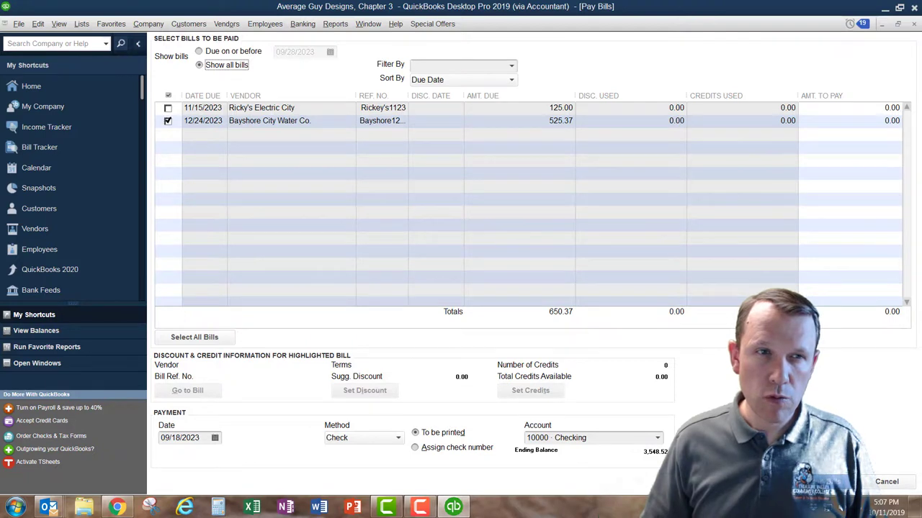
Mark the Bayshore City Water Co. bill for 525.37, paid by Check with an assigned check number.
{"action": "left_click", "coordinate": [169, 121]}
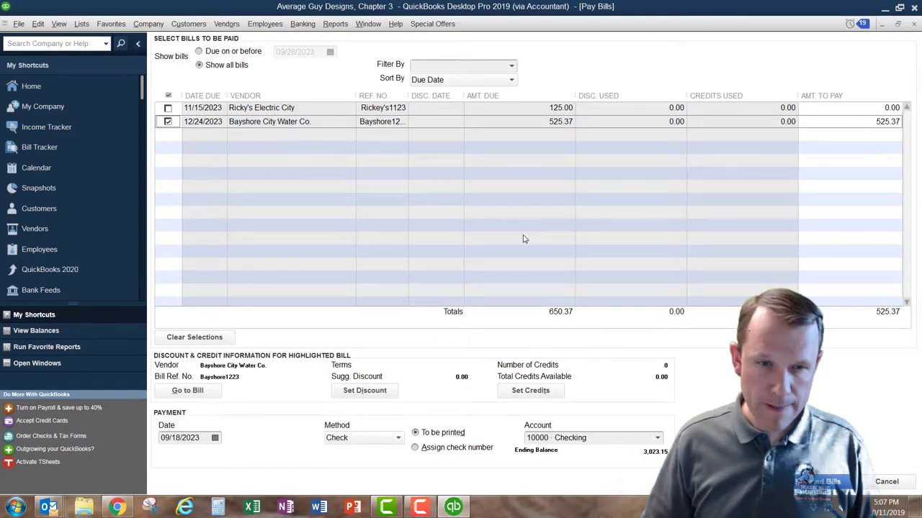
{"action": "left_click", "coordinate": [415, 448]}
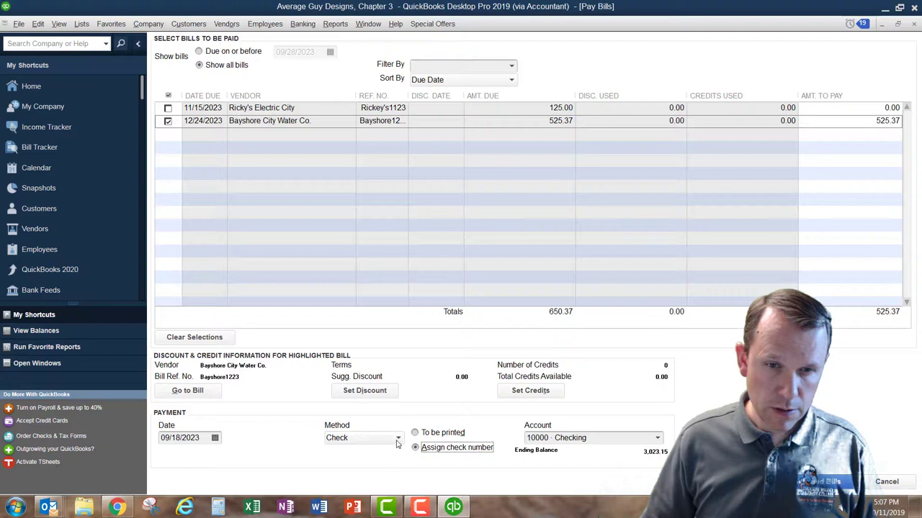
{"action": "left_click", "coordinate": [397, 439]}
{"action": "left_click", "coordinate": [422, 420]}
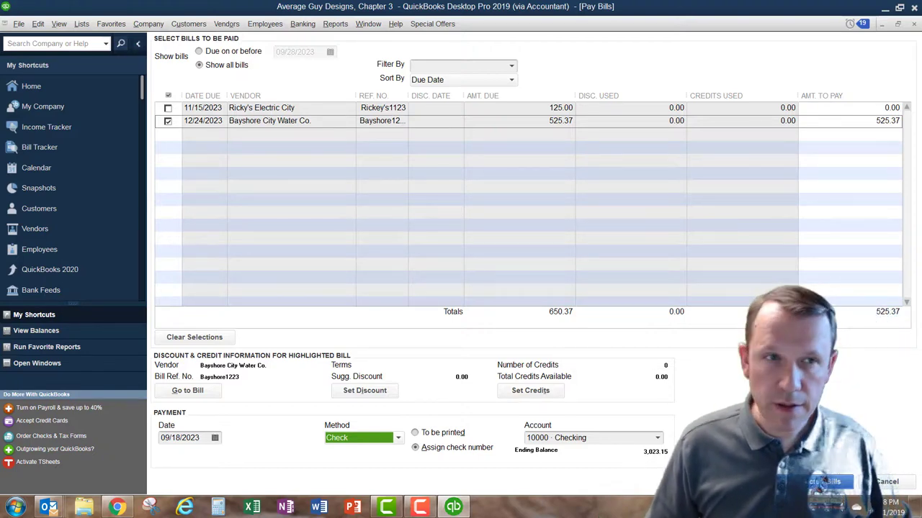
{"action": "left_click", "coordinate": [828, 481]}
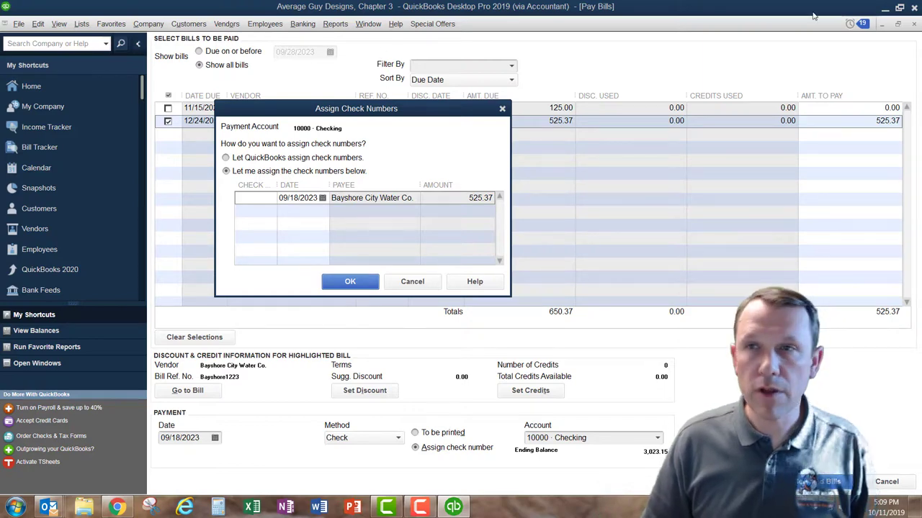
{"action": "left_click", "coordinate": [412, 283]}
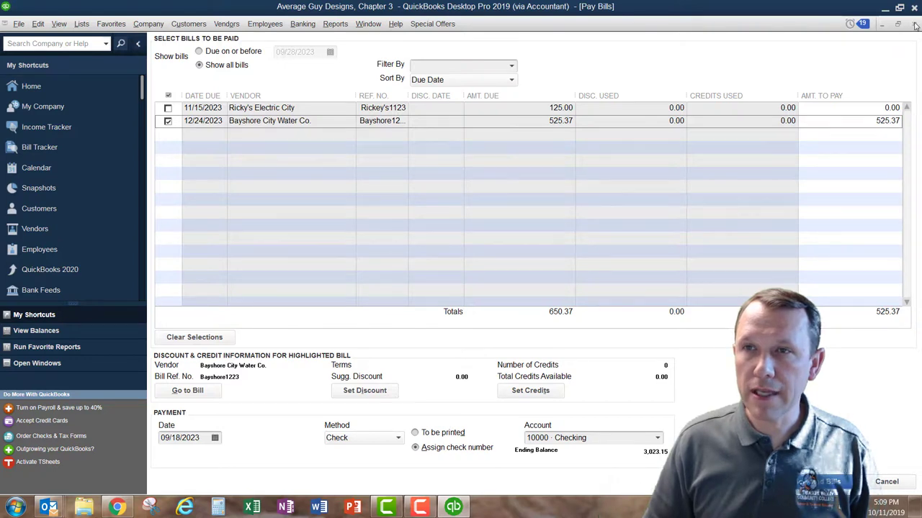
Close Pay Bills without recording the Bayshore payment, returning to the Home page.
{"action": "left_click", "coordinate": [914, 24]}
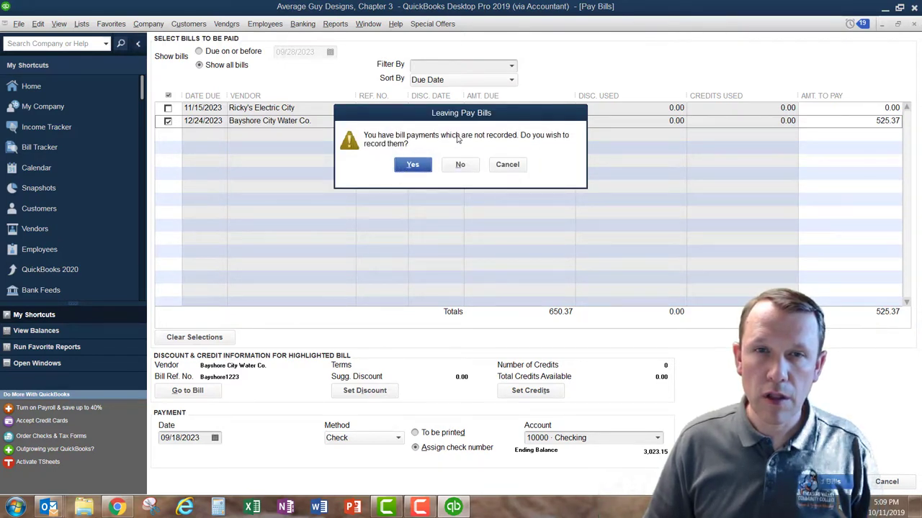
{"action": "left_click", "coordinate": [461, 165]}
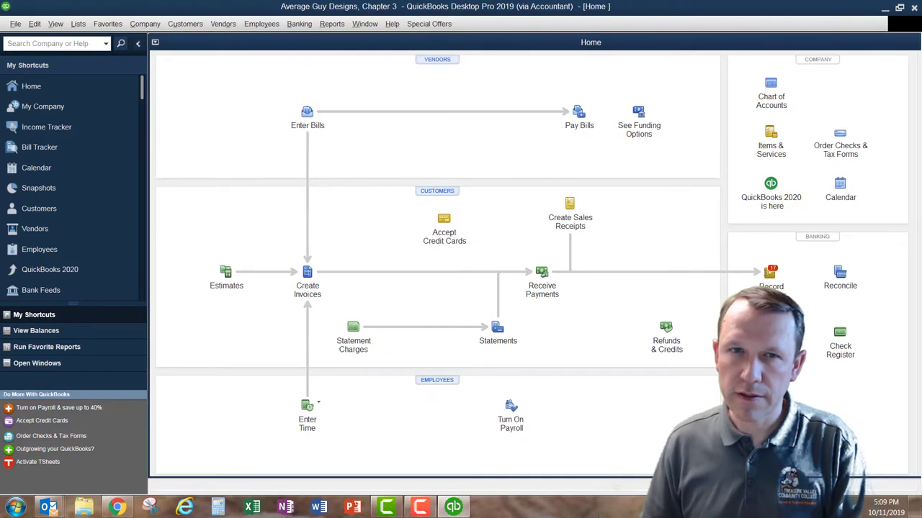
{"action": "key", "text": "ctrl+w"}
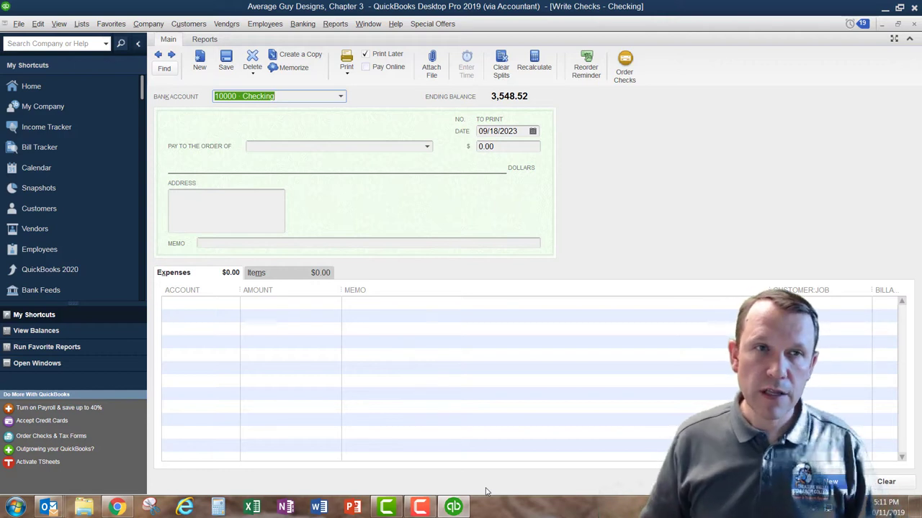
Go back from the blank 10000 · Checking check to the previous check transaction.
{"action": "left_click", "coordinate": [159, 58]}
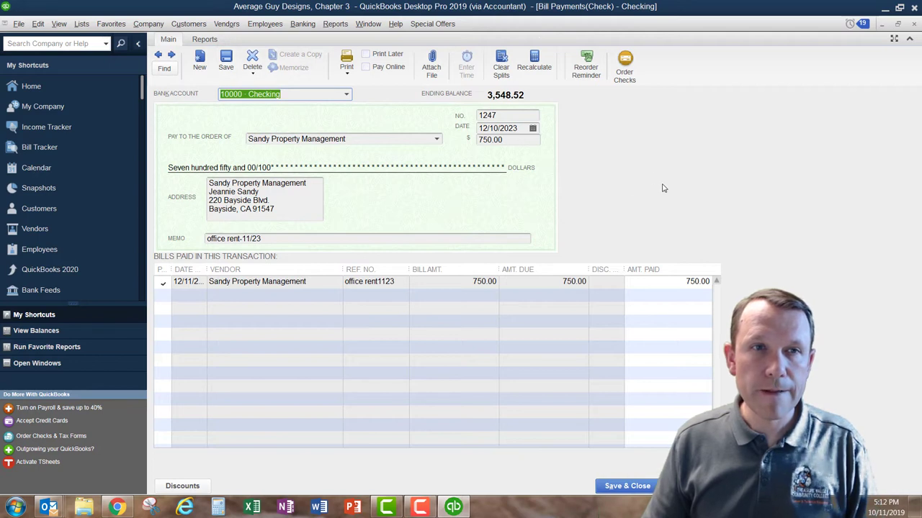
Show the delete and void choices for the $750.00 Sandy Property Management check 1247.
{"action": "left_click", "coordinate": [252, 72]}
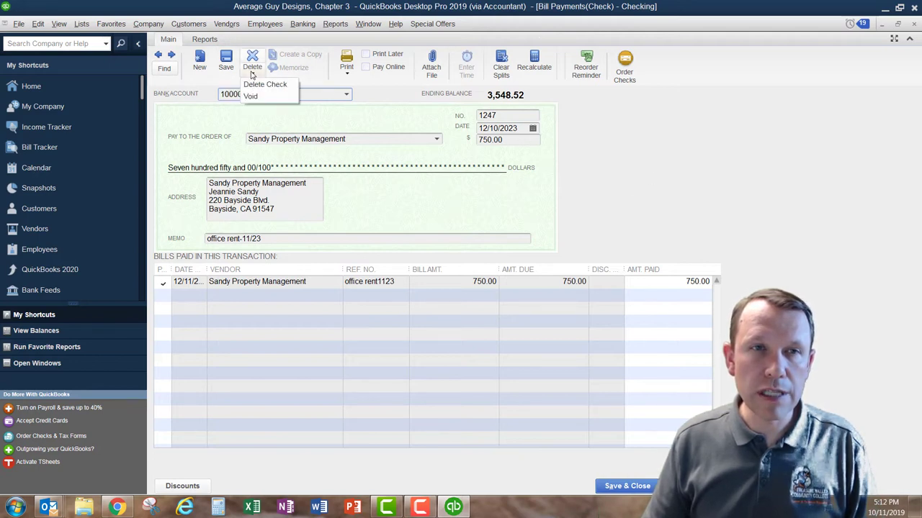